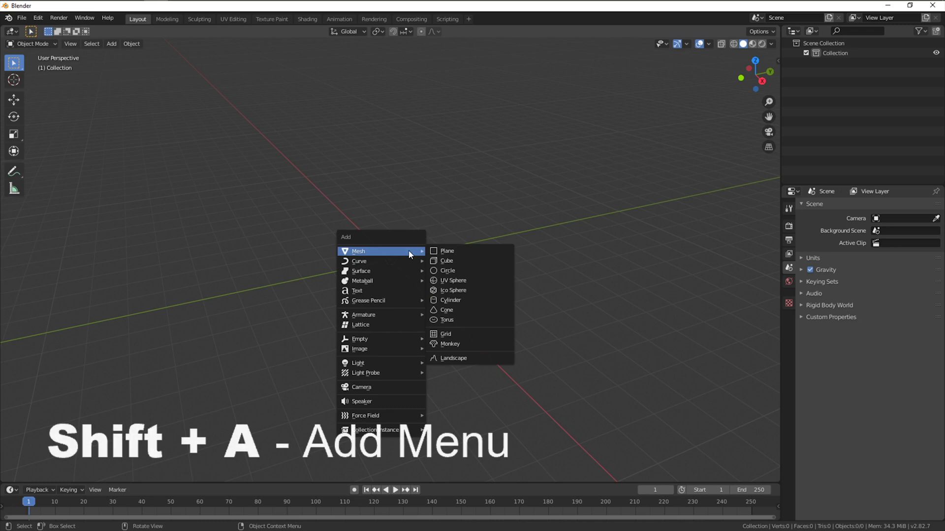
Step: Add a cube mesh at the world origin and deselect it
click(480, 261)
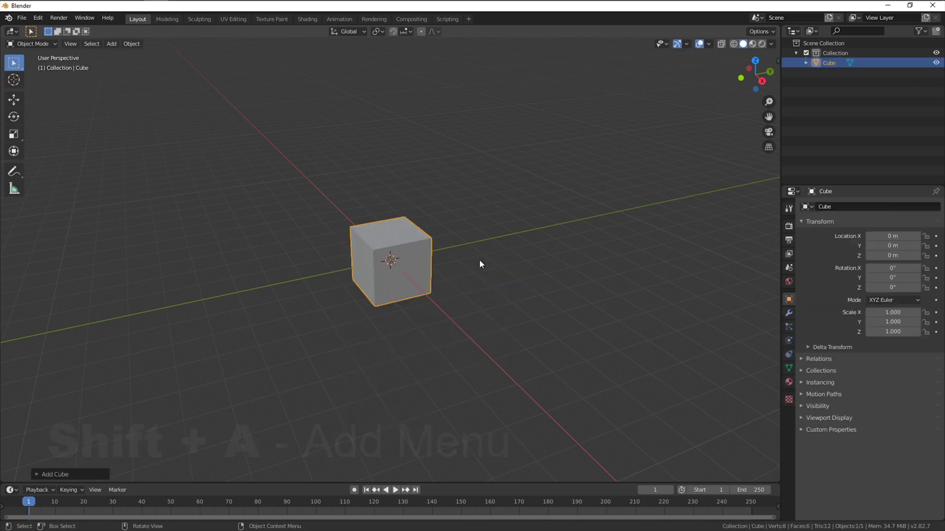
click(479, 259)
middle_drag(479, 259, 483, 240)
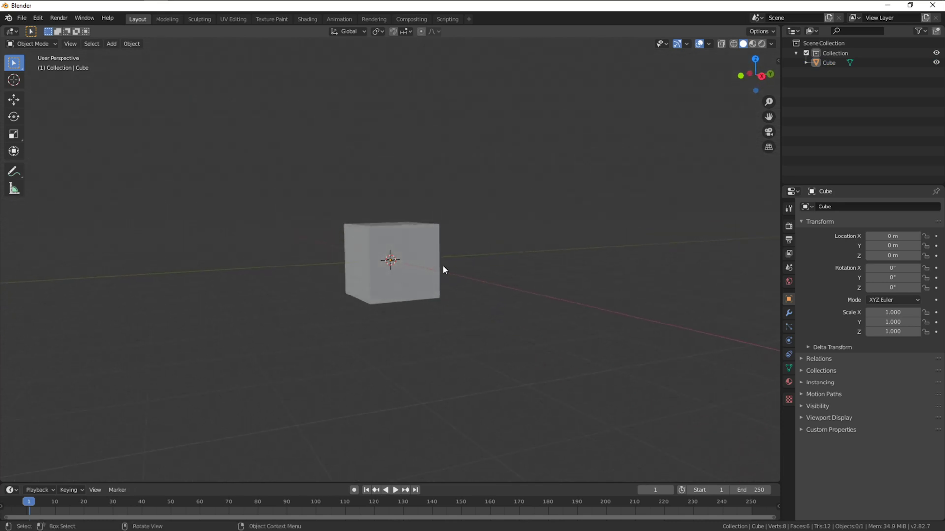
Step: Move the cube up 1 m along the Z axis and deselect it
click(423, 250)
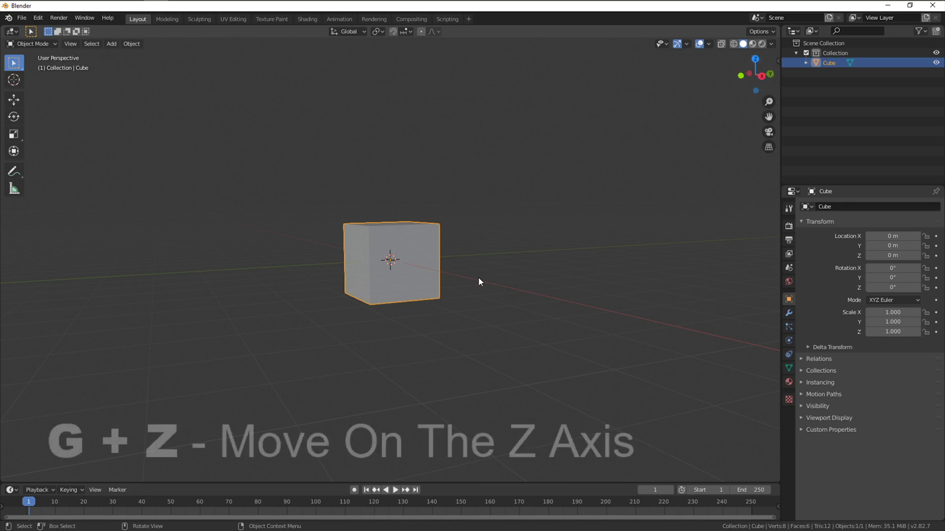
key(g)
key(z)
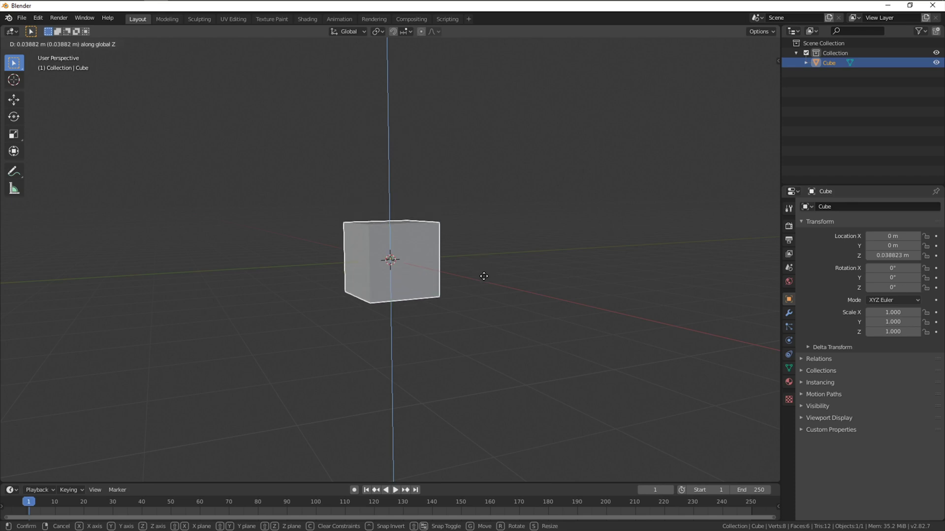
key(1)
click(484, 276)
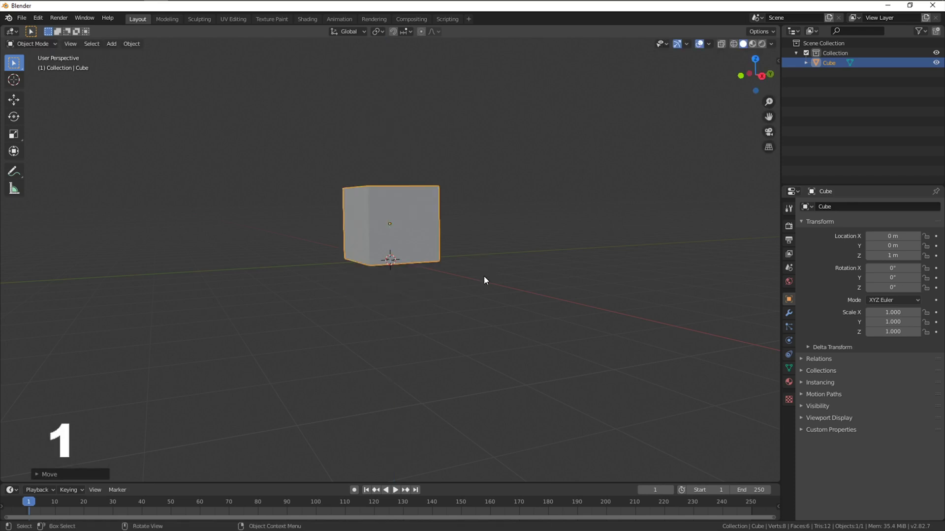
key(g)
key(z)
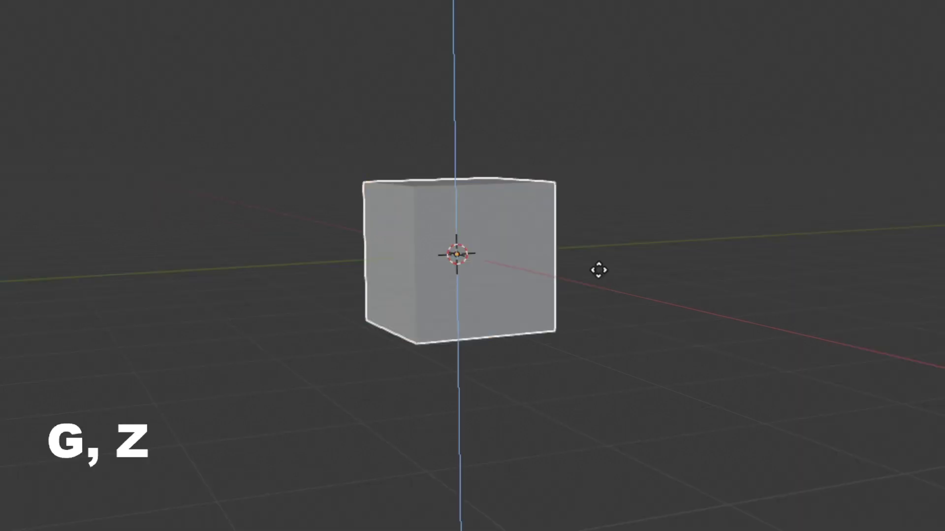
key(1)
click(598, 270)
click(599, 272)
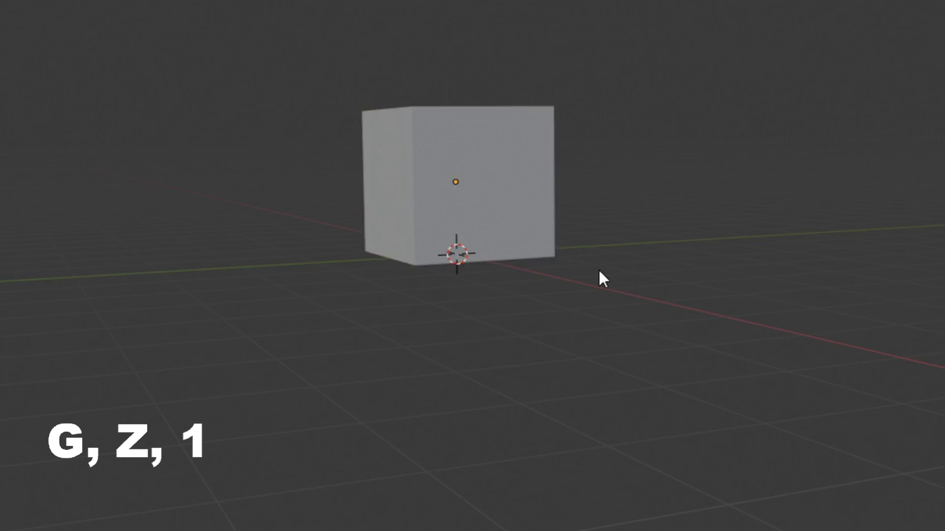
Step: Scale the cube by a factor of 3 along the Y axis to make a long container block
middle_drag(464, 243, 466, 309)
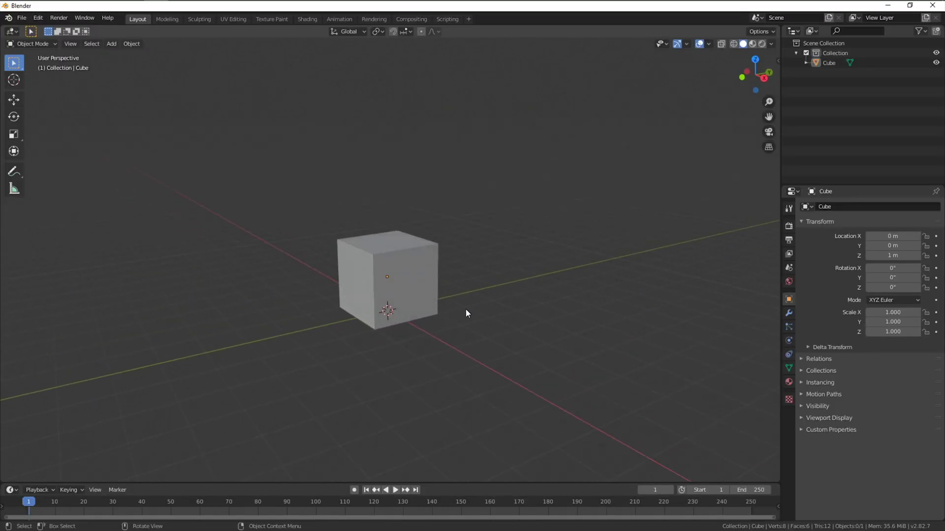
click(438, 260)
key(s)
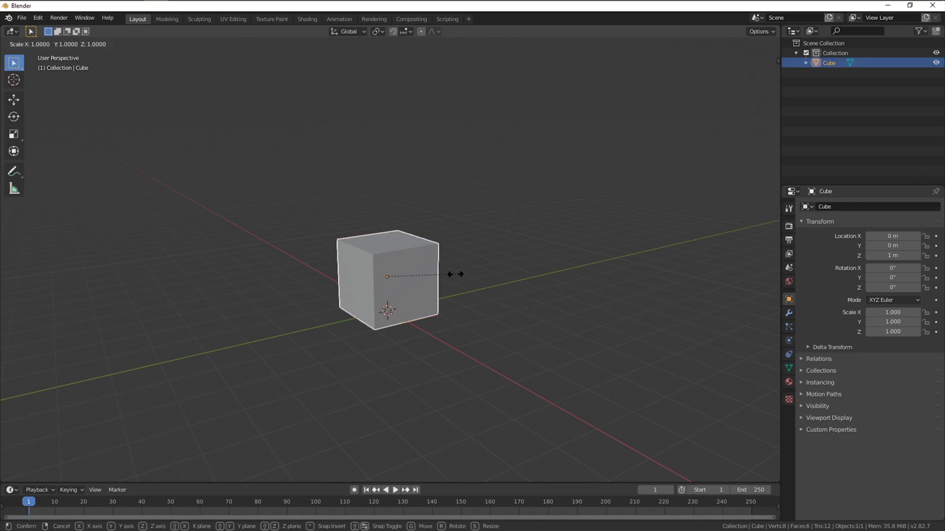
key(y)
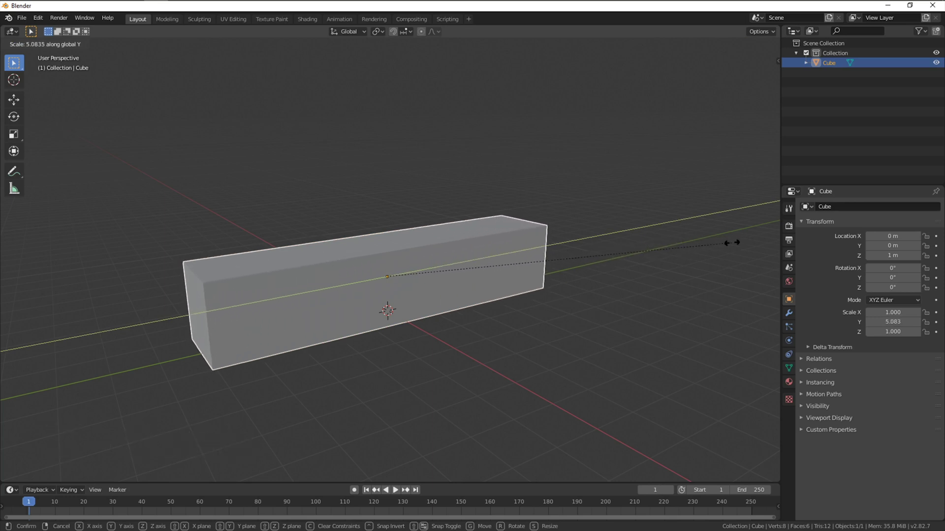
text(3)
key(Return)
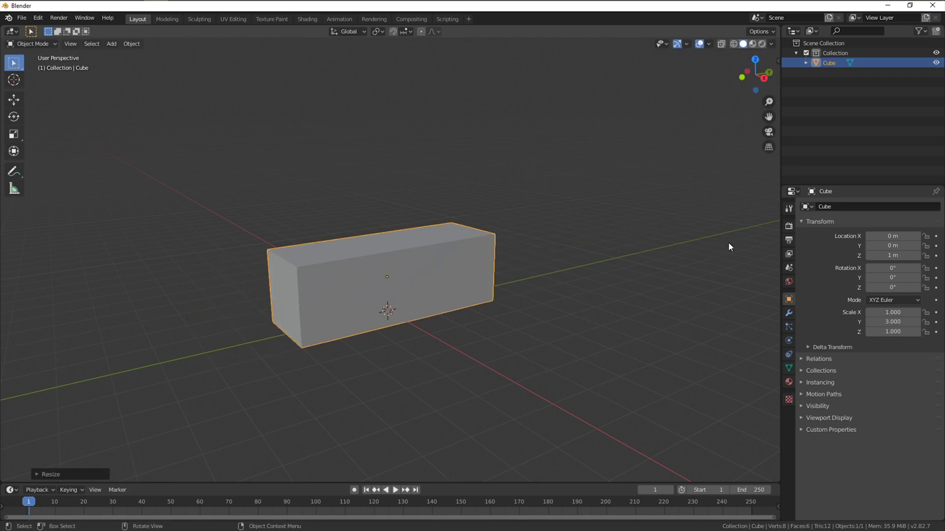
click(588, 325)
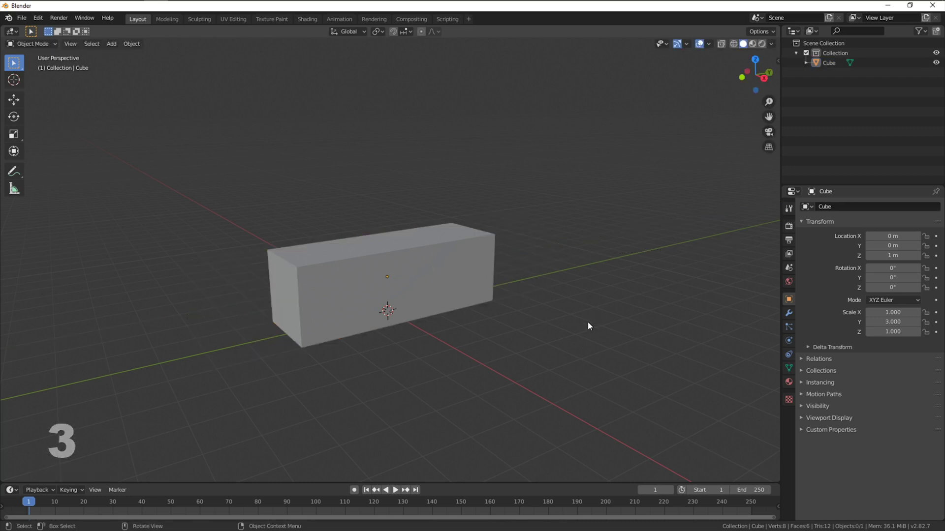
Step: Select the stretched cube and switch the viewport shading to Material Preview
click(448, 274)
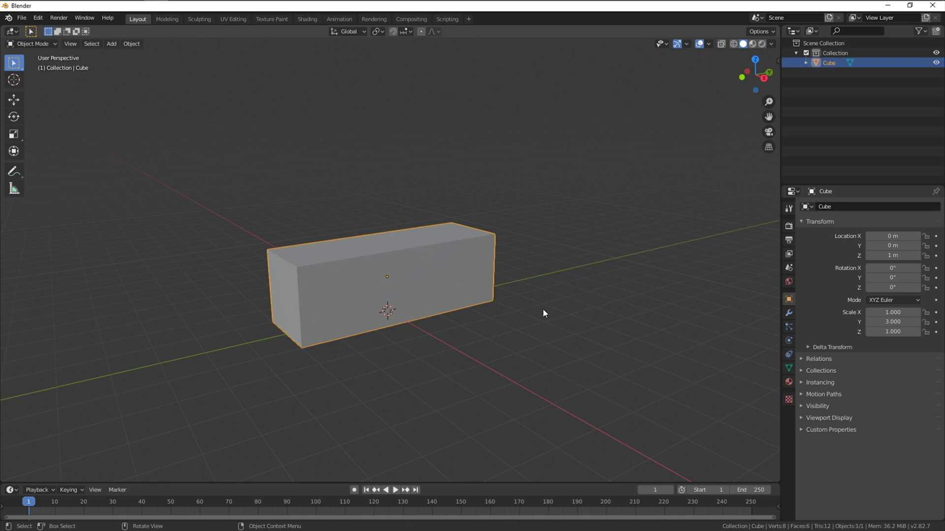
key(z)
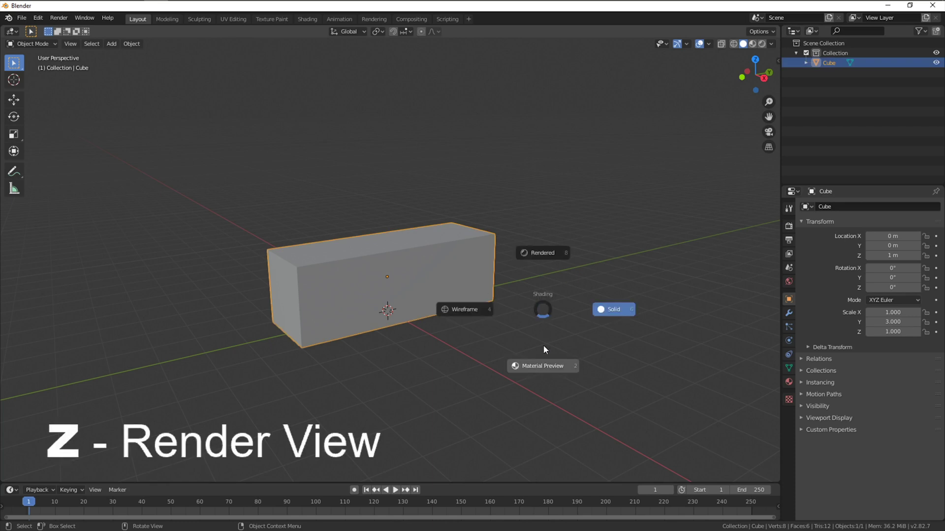
click(543, 366)
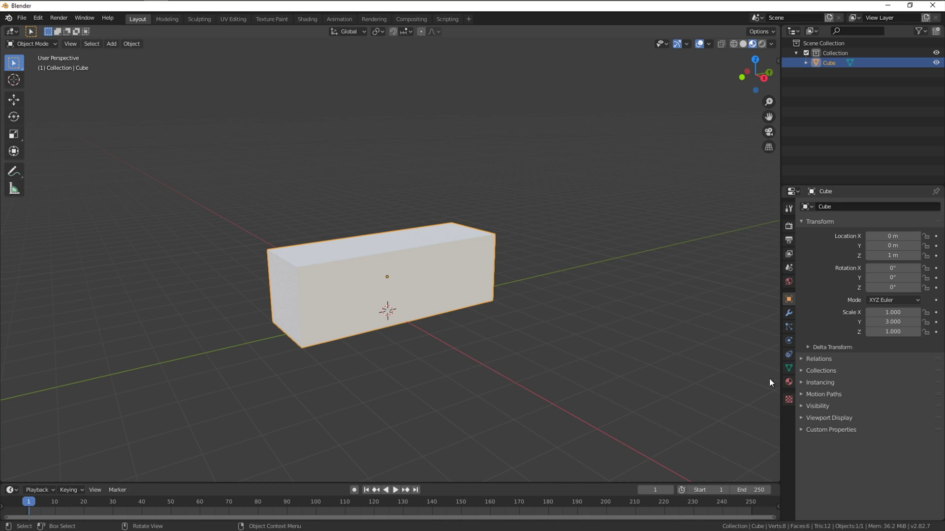
Step: Create a new material for the cube and name it Container Texture
click(792, 382)
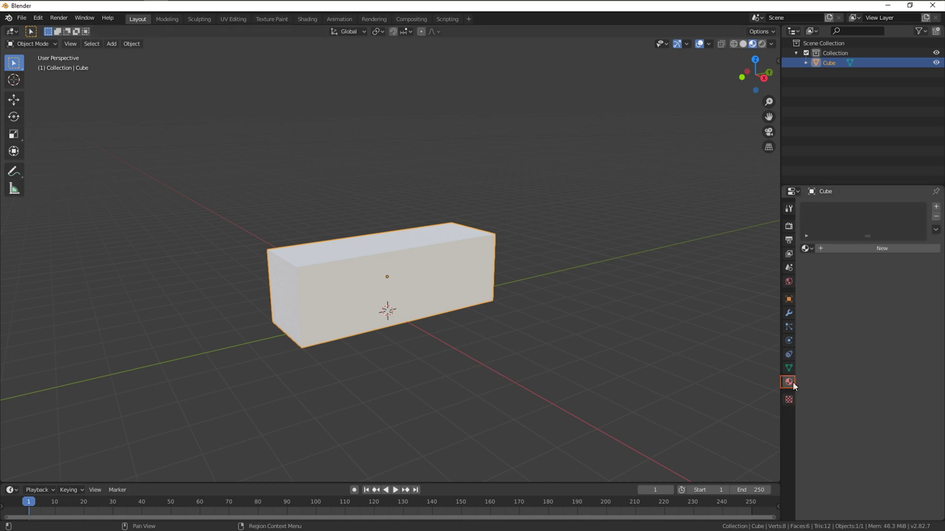
click(917, 250)
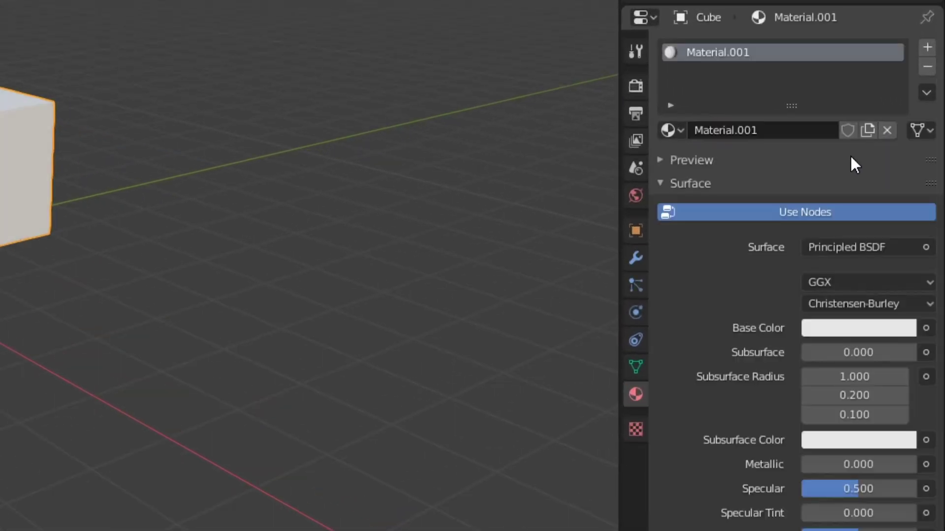
click(771, 129)
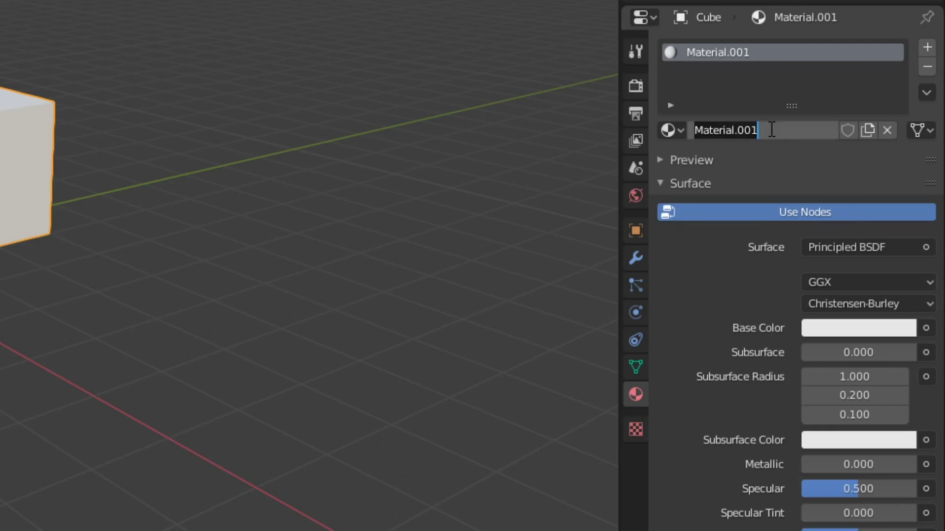
text(Container Texture)
key(Return)
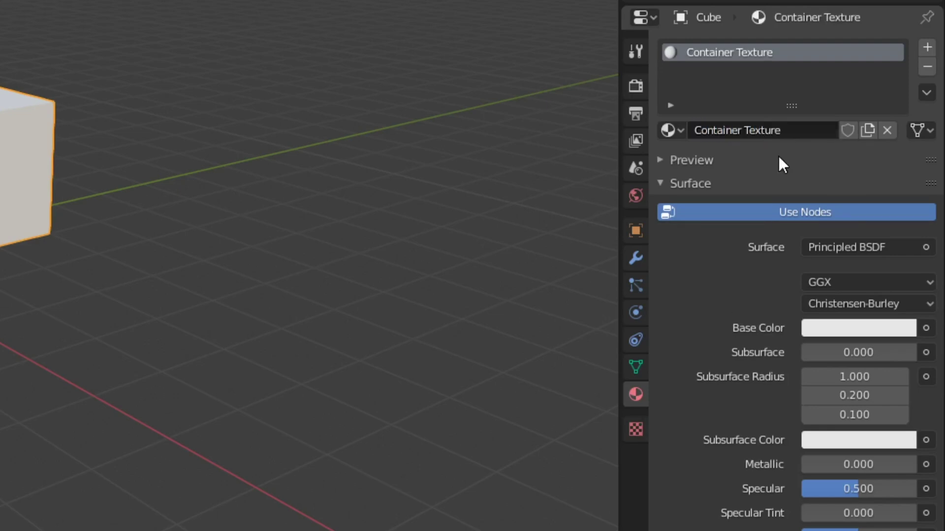
Step: Give the material's Base Color an Image Texture using ContainerTexture.png from the Blender Tutorial folder
scroll(778, 155, down, 7)
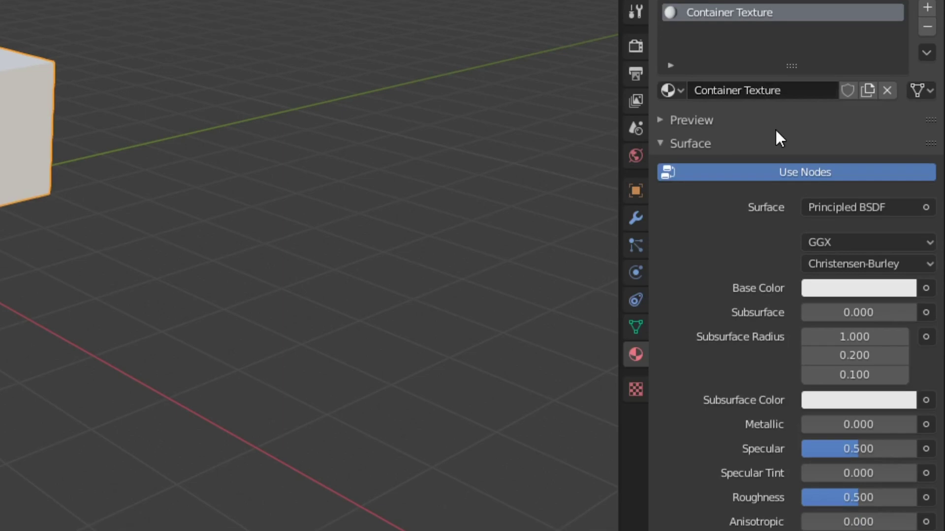
click(926, 190)
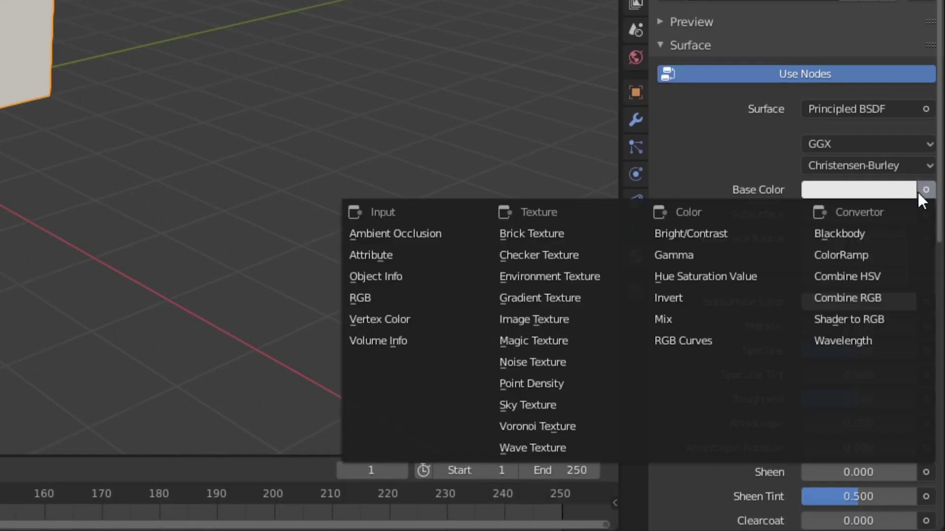
click(574, 319)
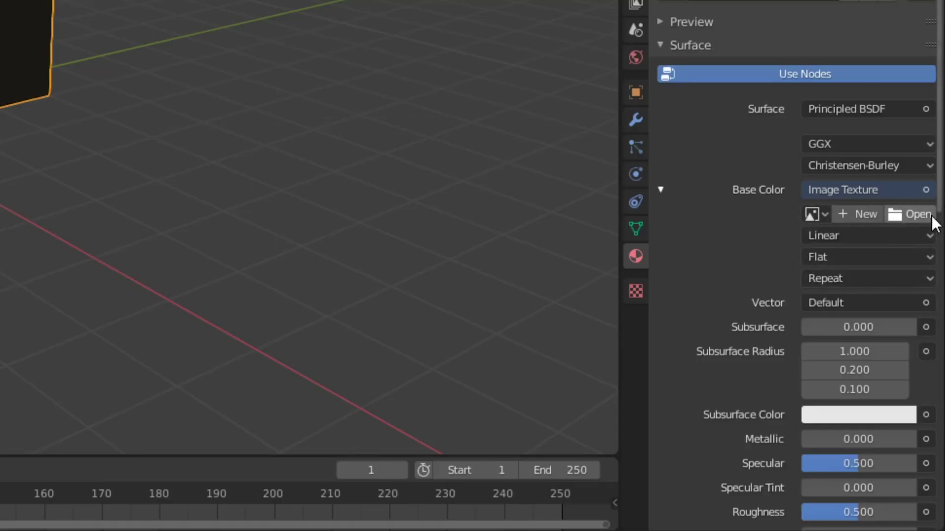
click(931, 218)
click(299, 308)
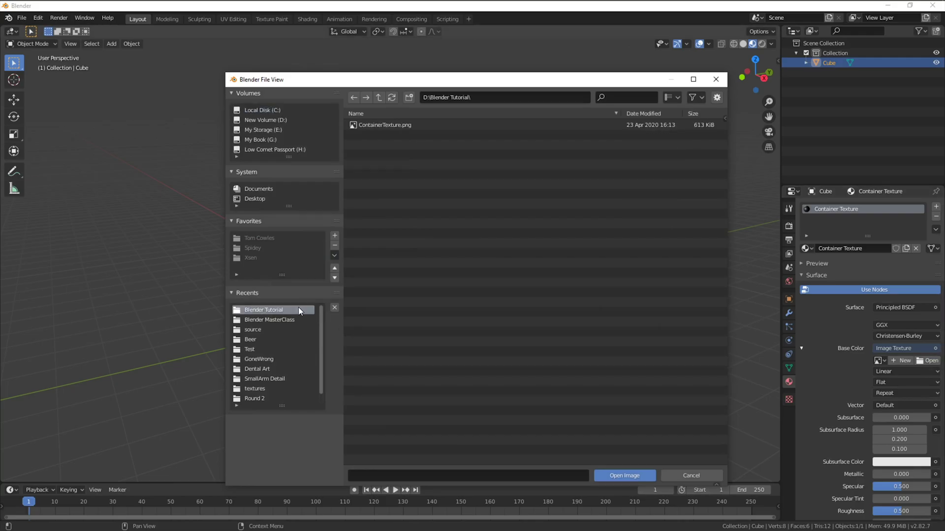
click(444, 124)
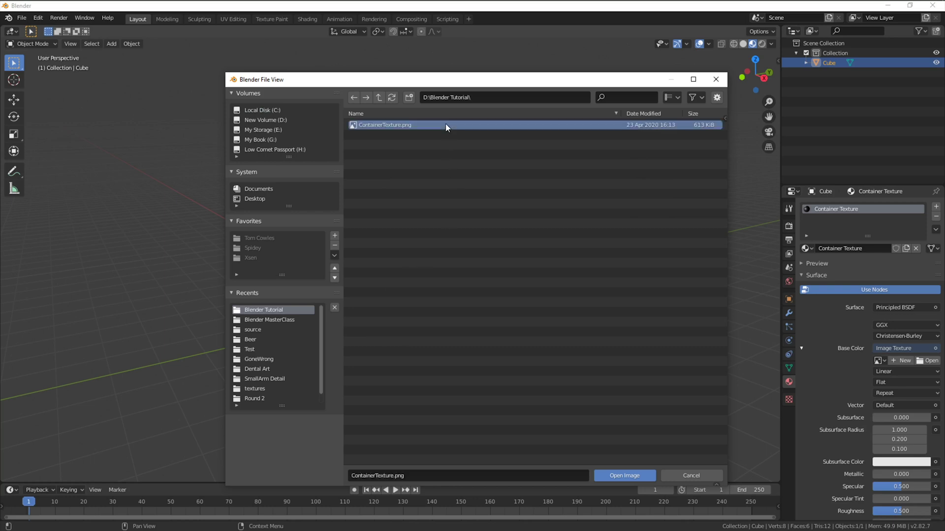
key(Return)
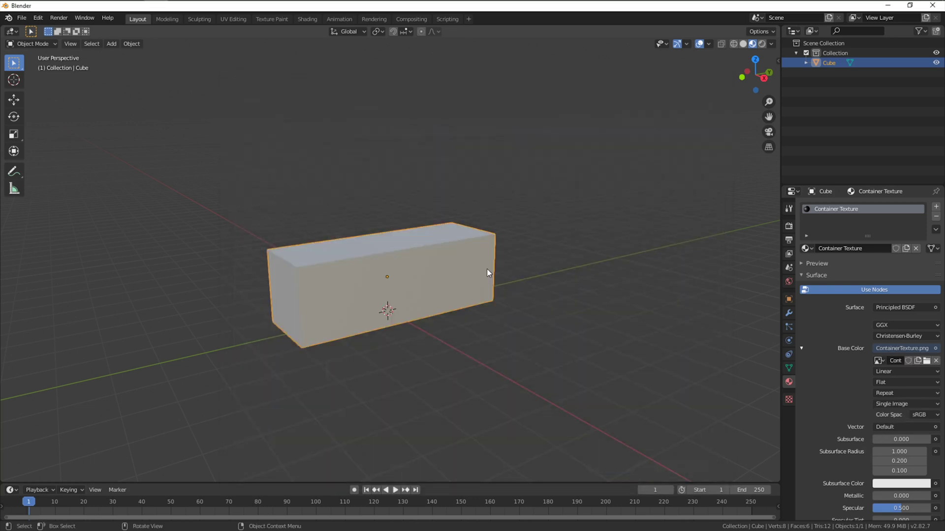
middle_drag(487, 269, 407, 264)
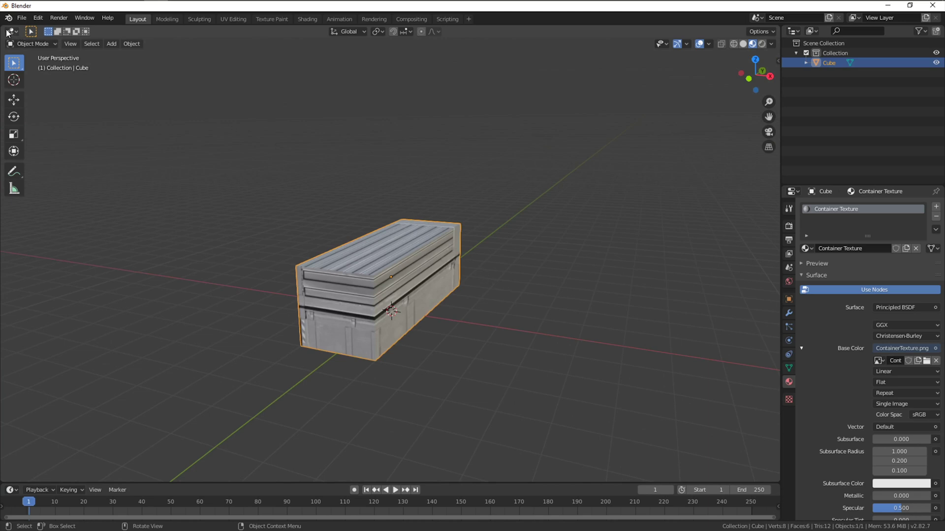
Step: Split the 3D viewport vertically into two areas and change one of them to a UV Editor
drag(14, 30, 409, 49)
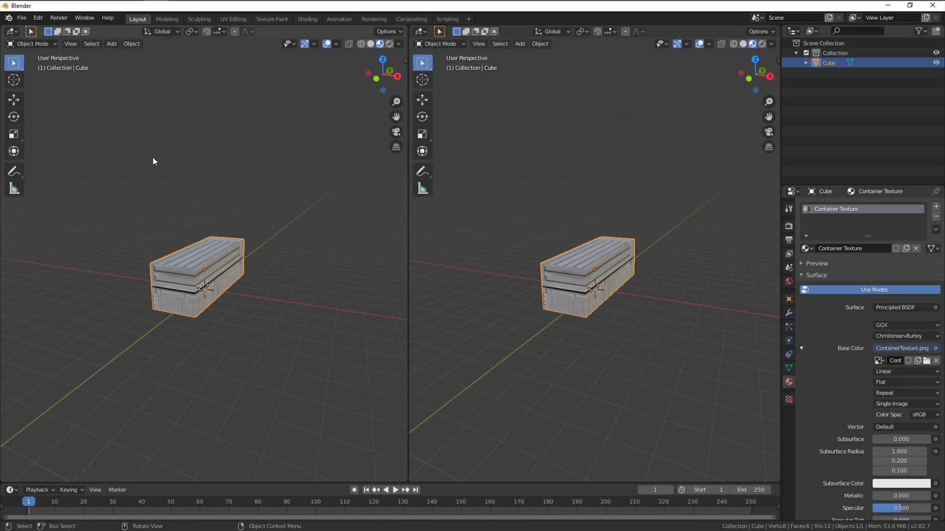
click(12, 32)
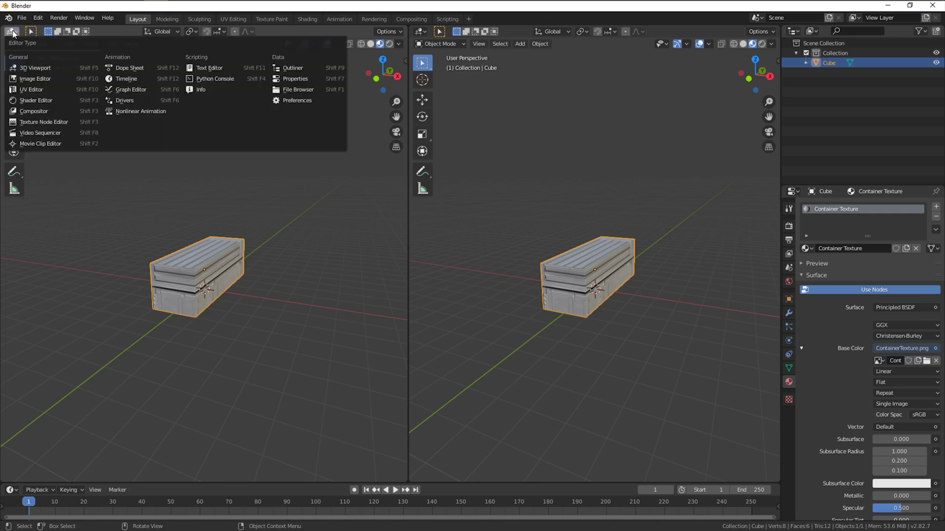
click(59, 89)
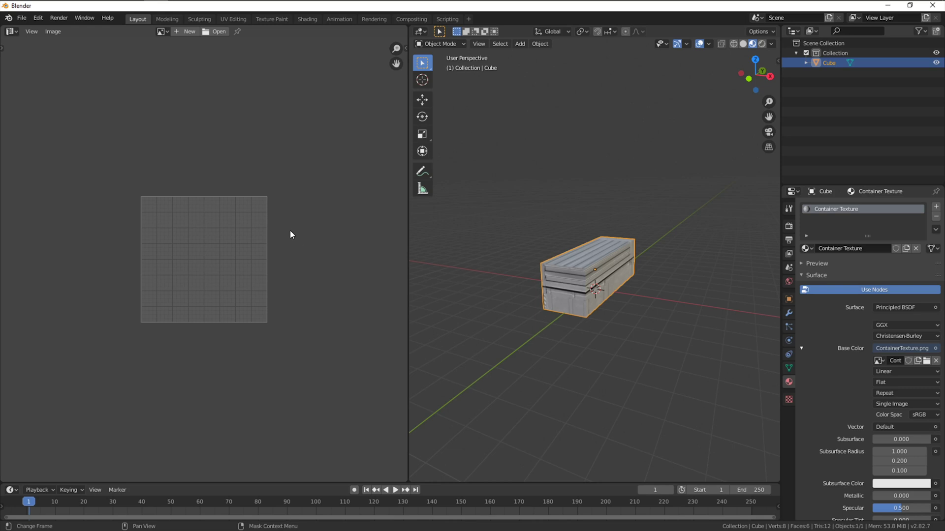
Step: Display the ContainerTexture.png image in the UV Editor, fully in view
click(161, 31)
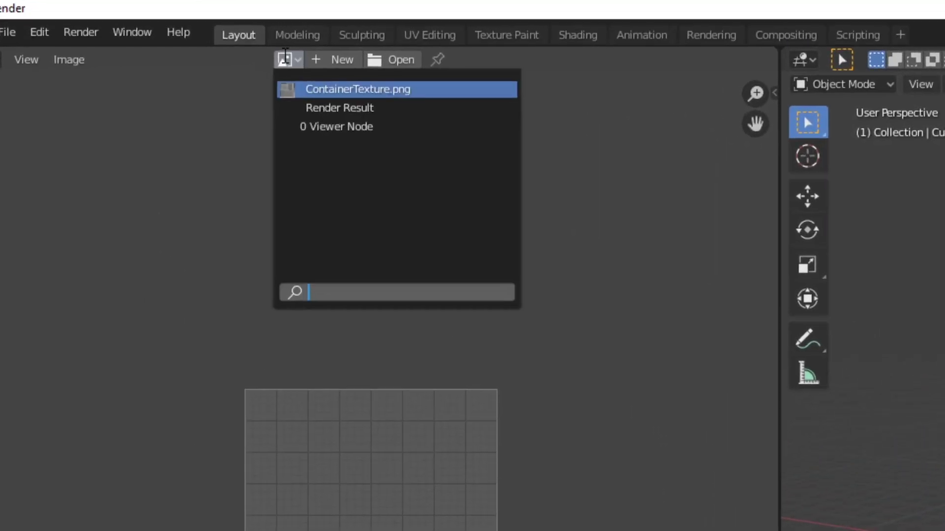
click(455, 89)
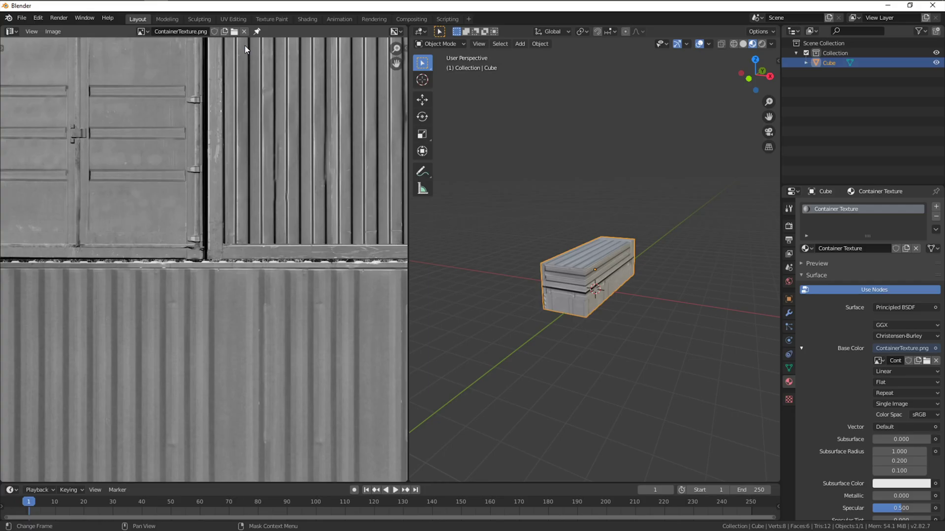
scroll(213, 222, down, 3)
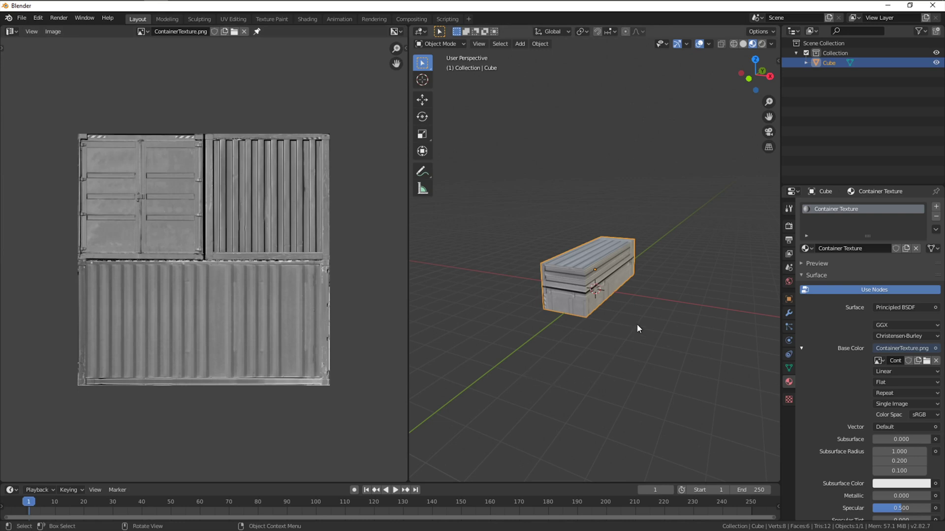
Step: Apply a Cube Projection UV mapping to all of the cube's faces in face select mode, then clear the selection
key(Tab)
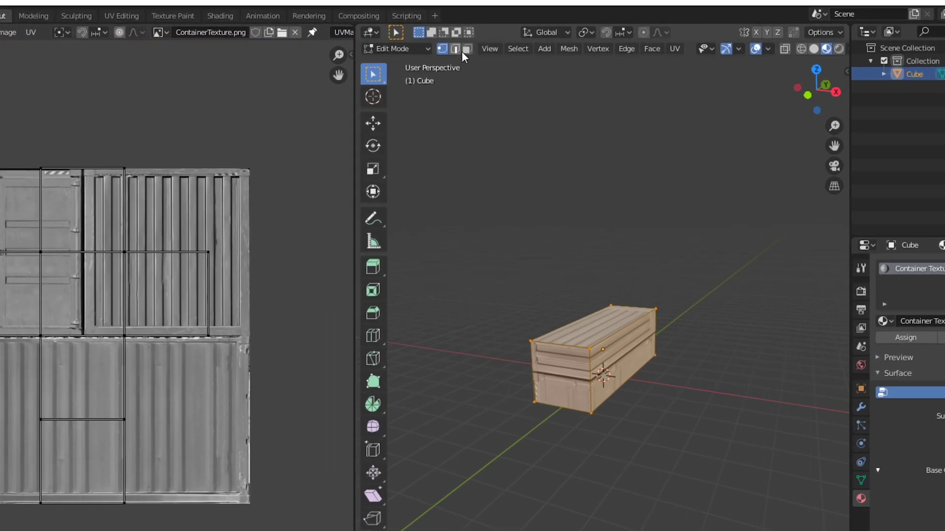
click(465, 49)
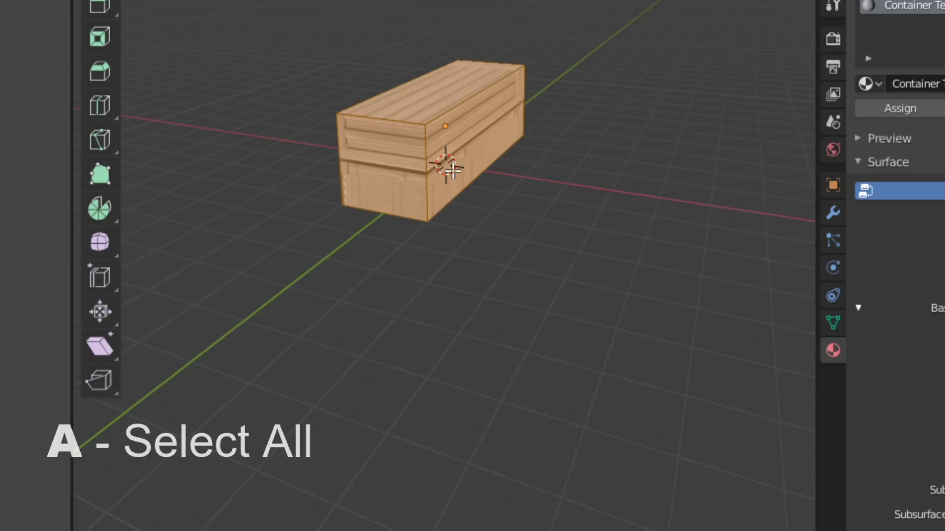
key(u)
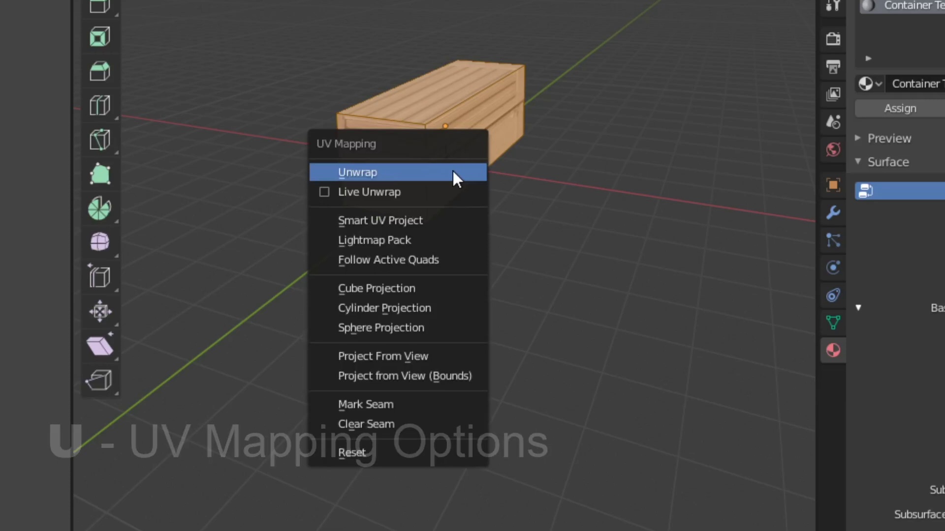
click(456, 289)
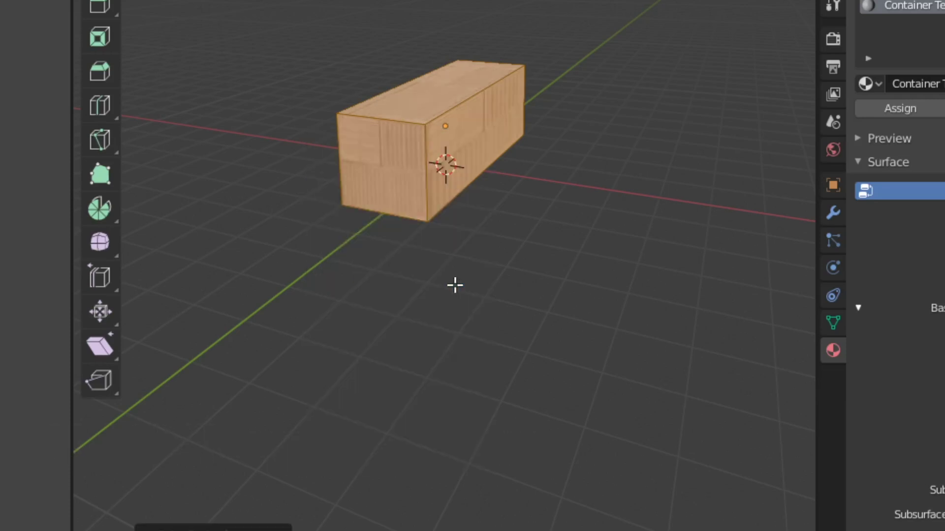
click(460, 270)
Step: Select the front end face and a long side face in turn to examine their UV layouts, finishing on the front end face
middle_drag(459, 261, 461, 206)
scroll(457, 199, up, 3)
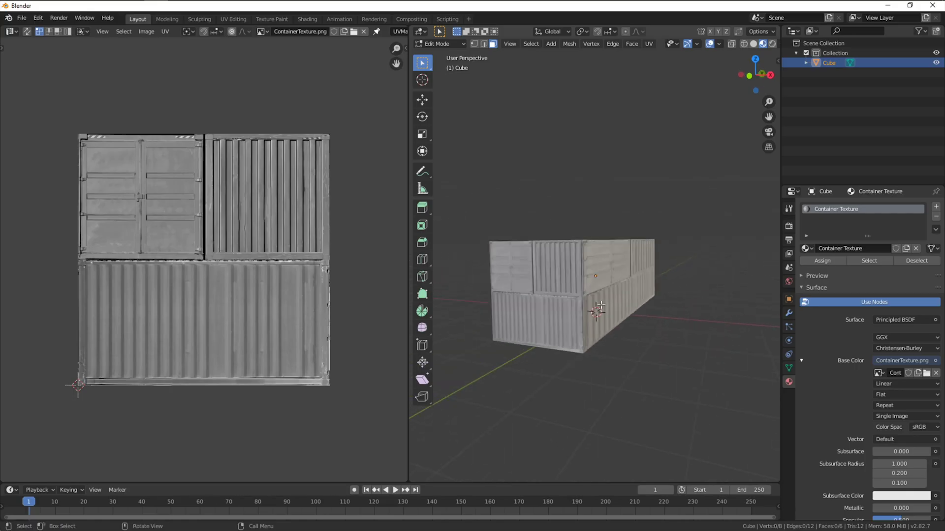
middle_drag(600, 305, 602, 302)
scroll(603, 299, up, 2)
click(533, 284)
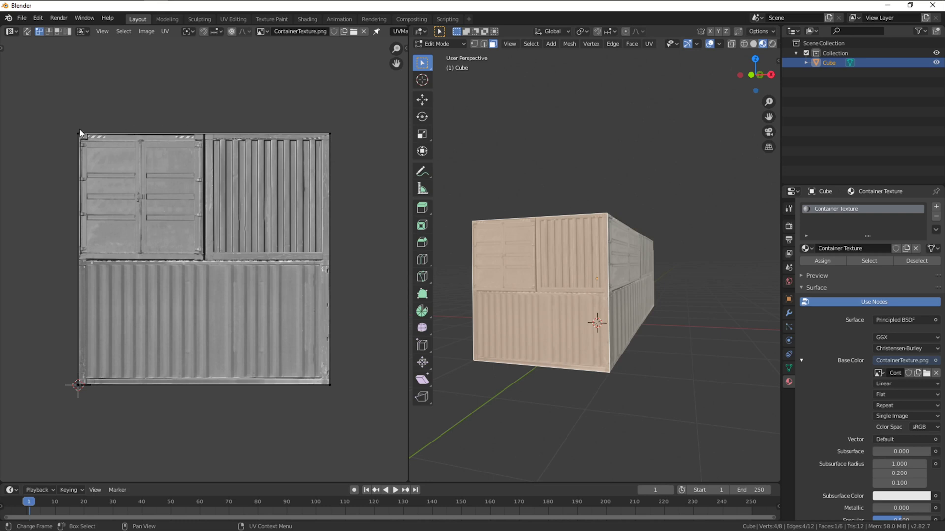
middle_drag(549, 362, 540, 349)
click(574, 317)
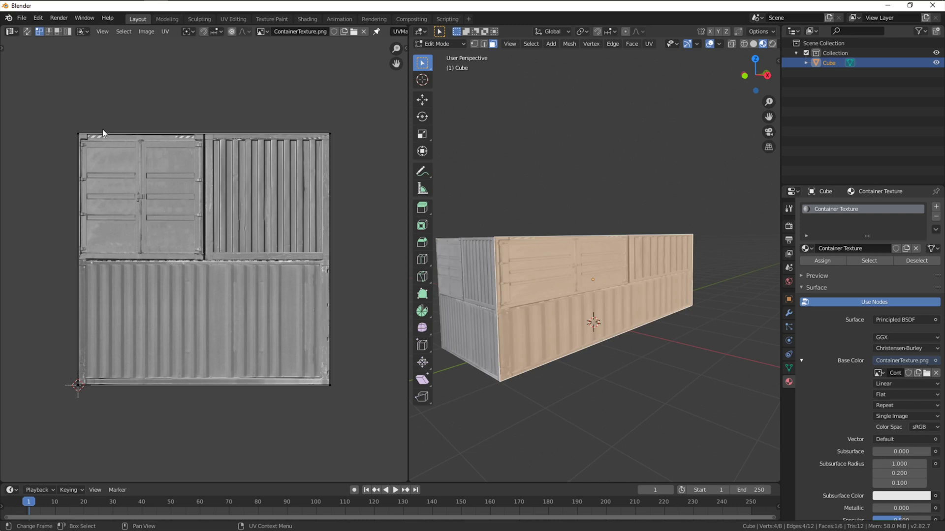
middle_drag(580, 300, 543, 292)
click(541, 291)
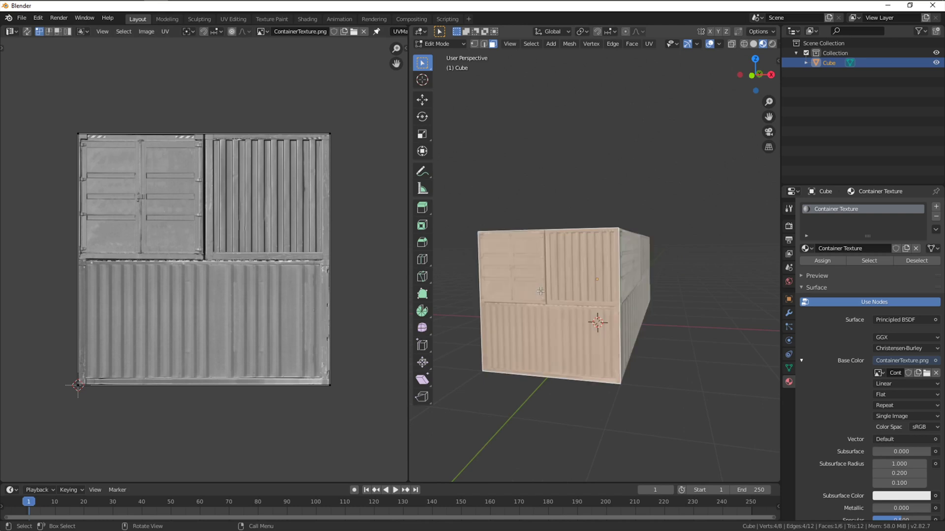
Step: Try moving and scaling the upper edge of the front end face's UVs, undoing each change
drag(352, 93, 53, 174)
key(g)
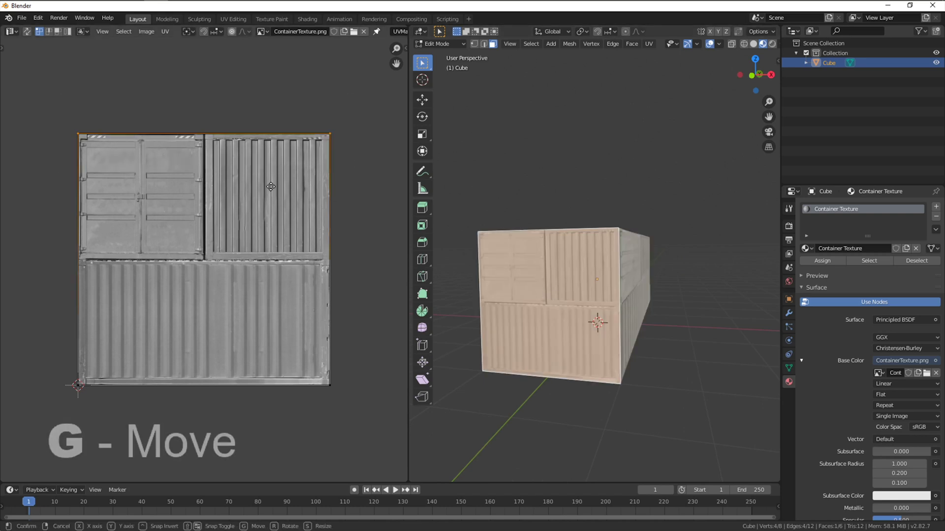
click(266, 255)
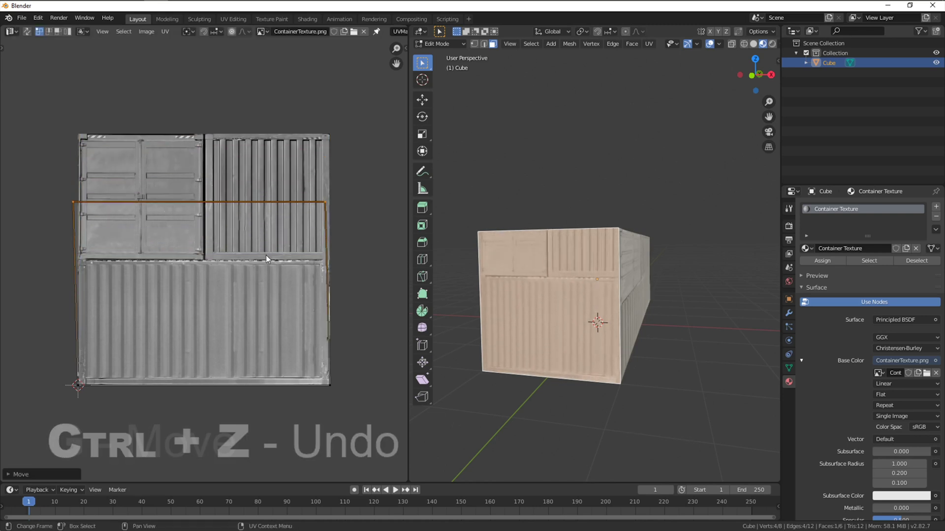
key(ctrl+z)
key(s)
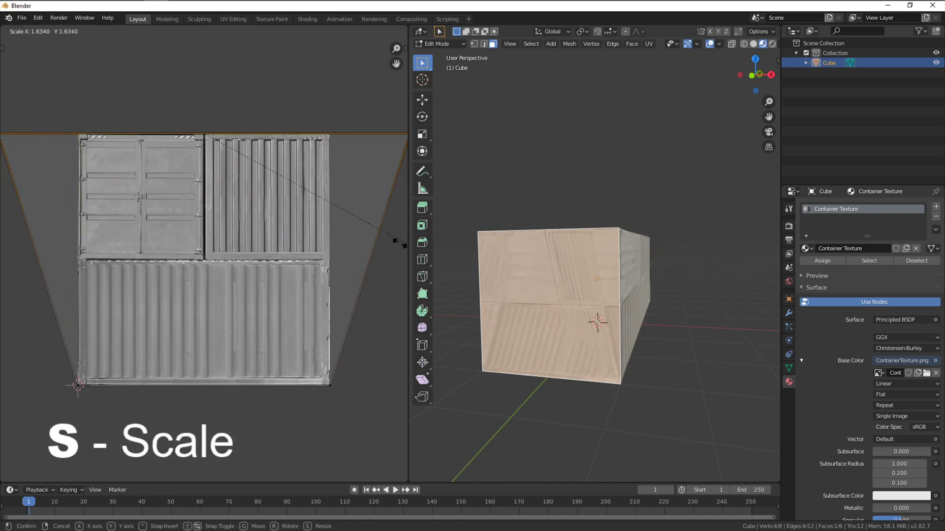
click(237, 232)
key(ctrl+z)
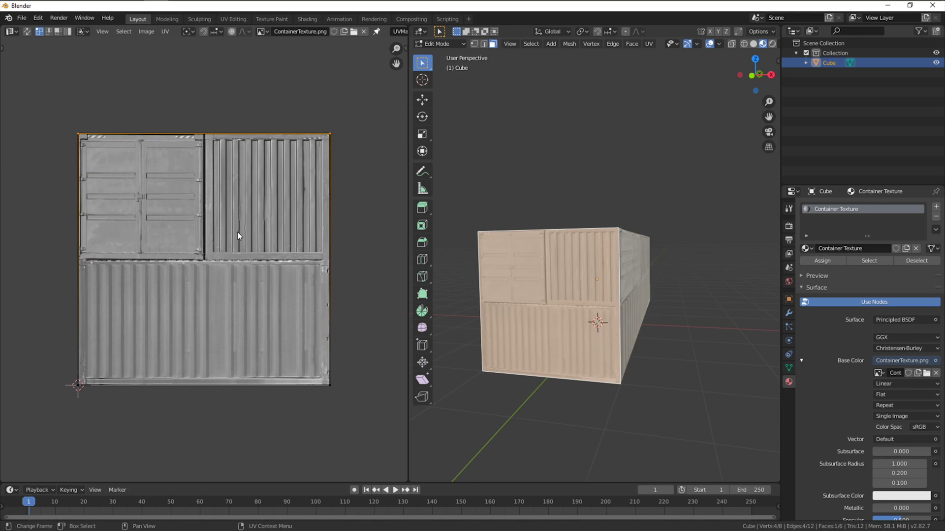
Step: Scale down and move all of the front end face's UVs to fit the container door section of the texture
drag(64, 105, 364, 408)
key(s)
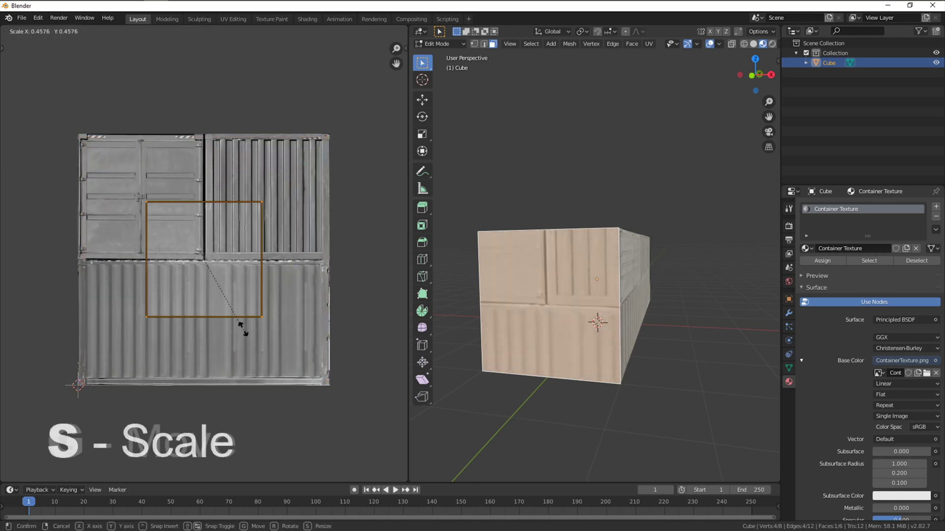
click(232, 319)
key(g)
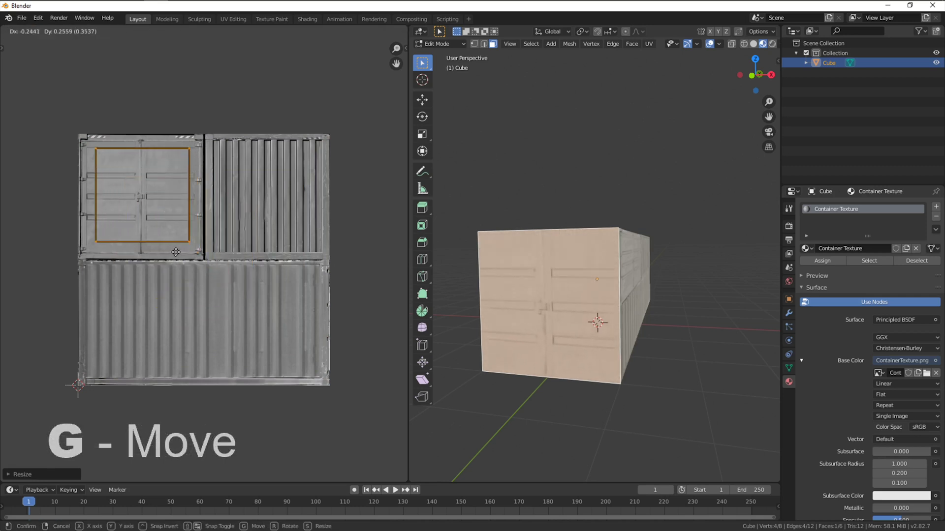
click(175, 251)
key(s)
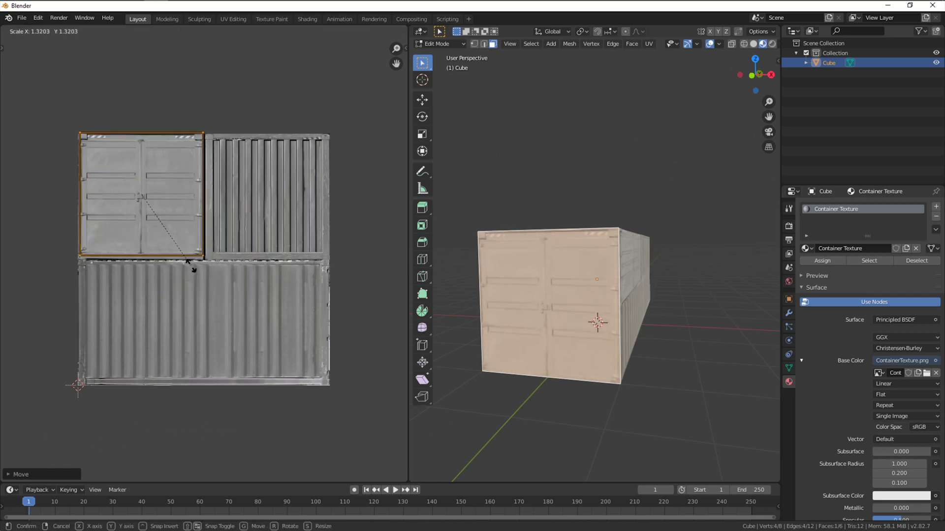
click(192, 267)
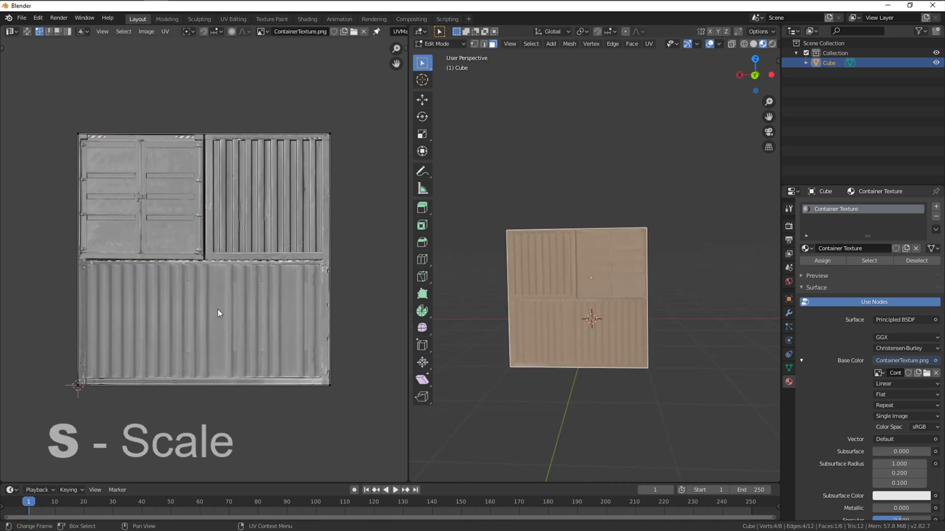
Step: Fit the opposite end face's UVs to the square ribbed panel and the two long side faces' UVs to the wide corrugated panel
key(a)
key(s)
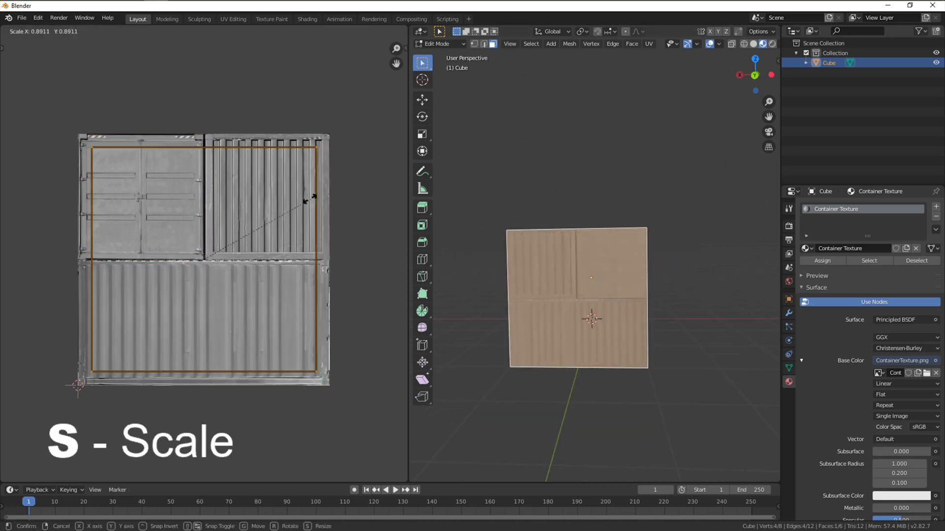
click(257, 230)
key(g)
click(255, 212)
key(s)
click(301, 244)
key(s)
key(y)
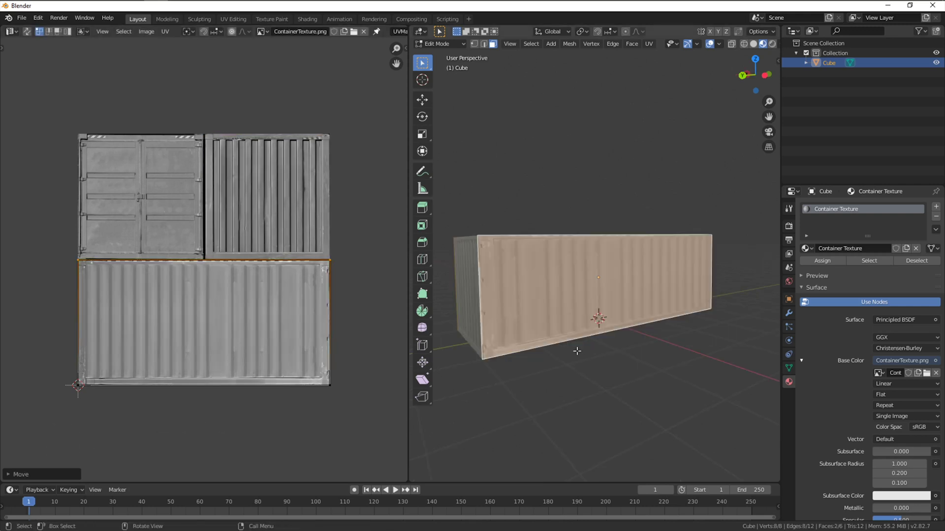
Step: Rotate the UVs of the container's top and bottom faces a quarter turn and fit them to the wide corrugated panel
middle_drag(566, 275, 592, 269)
click(592, 269)
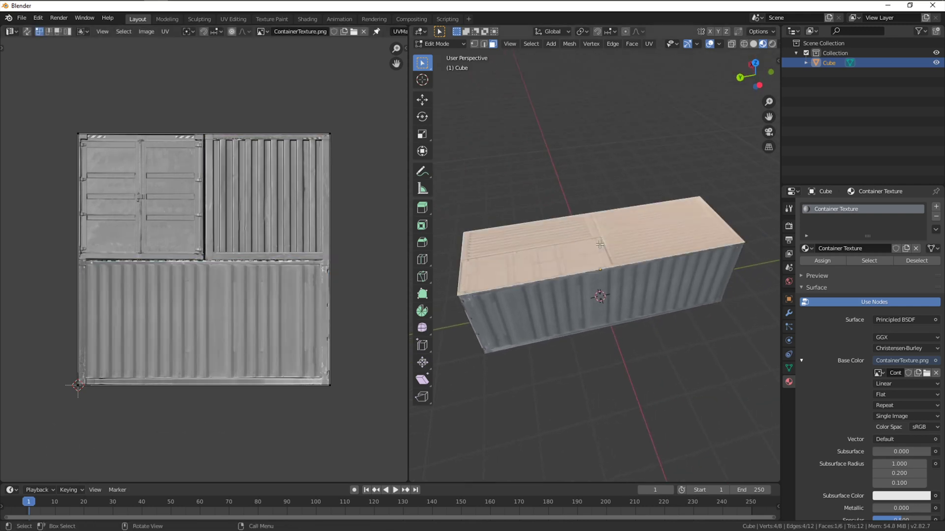
middle_drag(611, 321, 607, 305)
shift+click(607, 305)
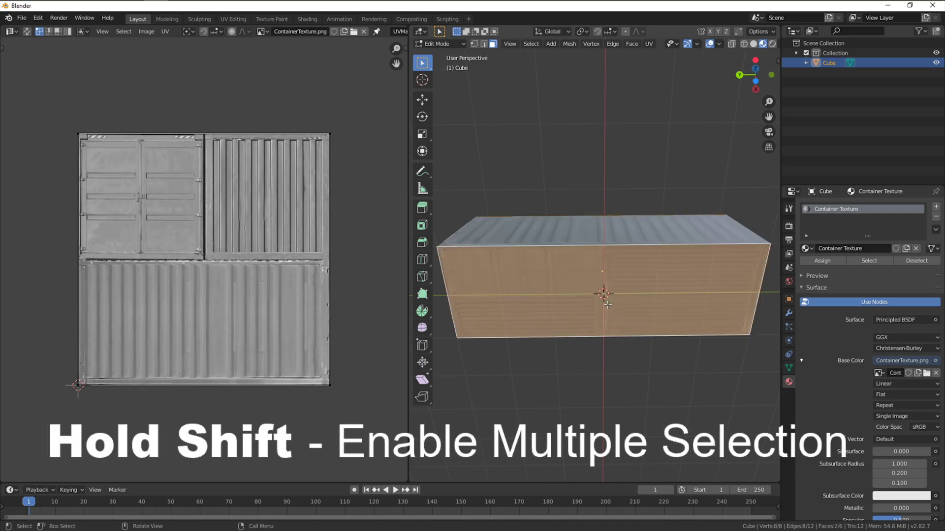
key(a)
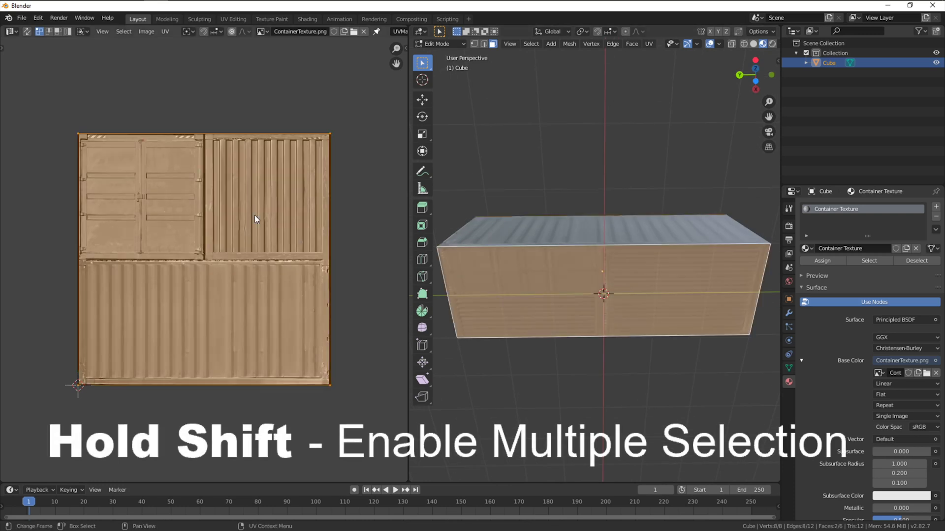
key(r)
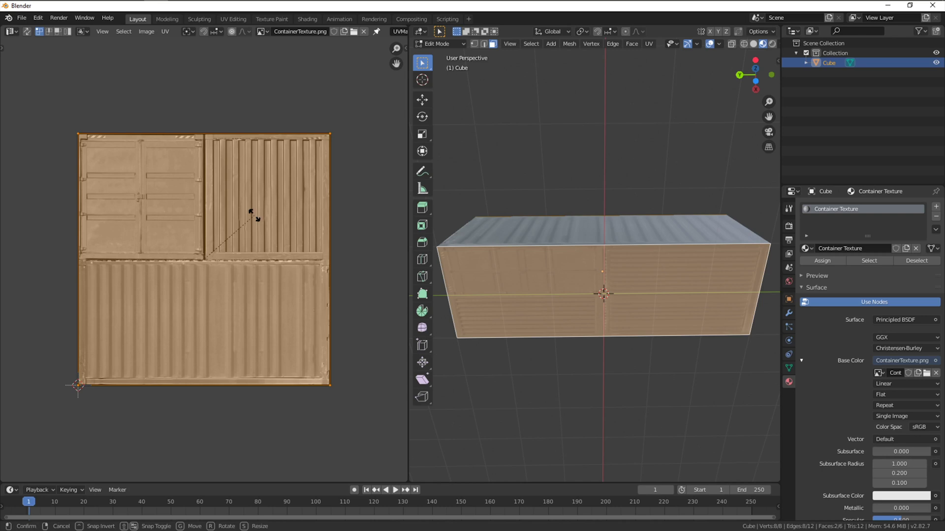
click(255, 214)
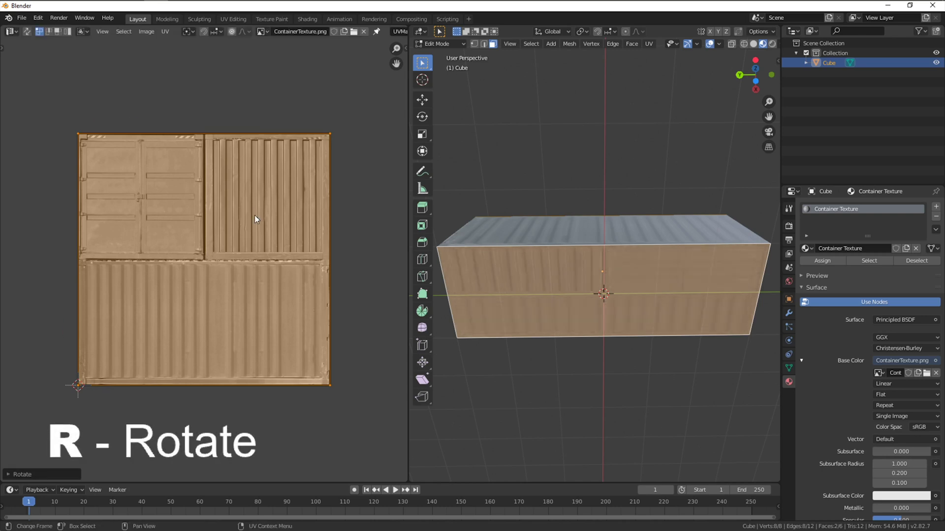
key(g)
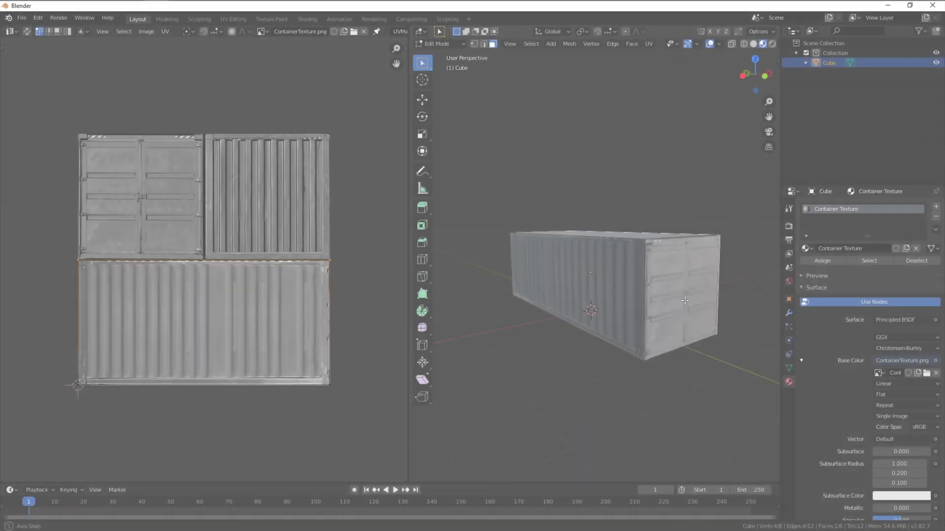
click(597, 281)
click(549, 352)
Step: Switch the 3D viewport to Rendered shading and look at the textured container from its door end
middle_drag(549, 351, 593, 346)
key(z)
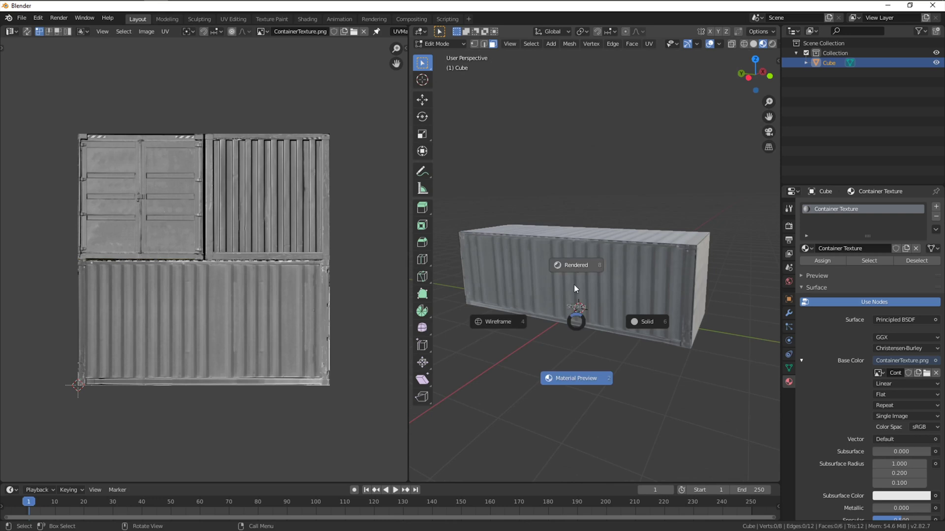
click(564, 269)
middle_drag(566, 269, 516, 266)
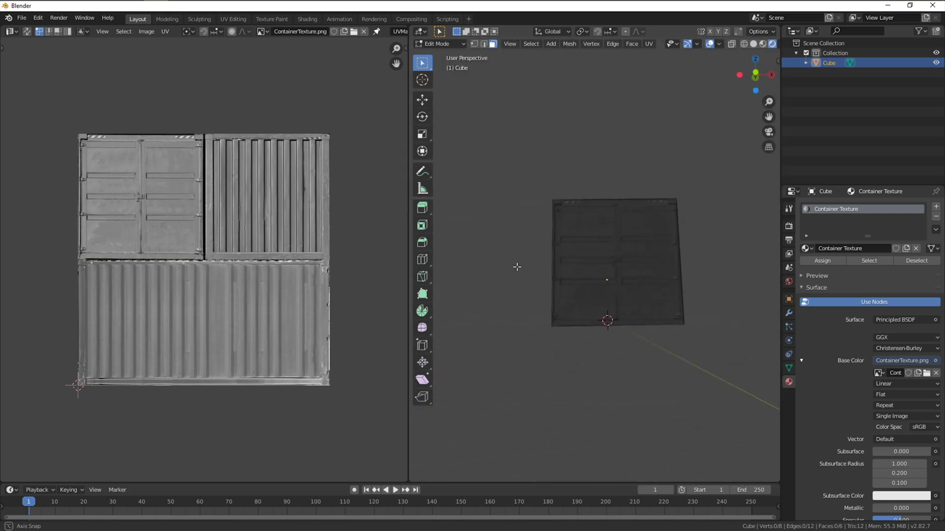
Step: Change the UV Editor area to a Shader Editor and set the Principled BSDF's Metallic to 1.000 and Specular to 0.755
click(20, 61)
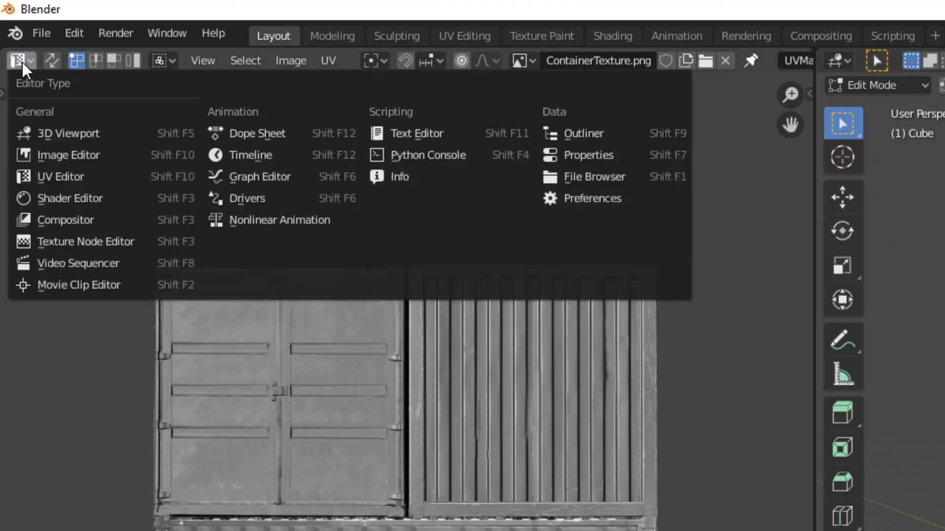
click(84, 199)
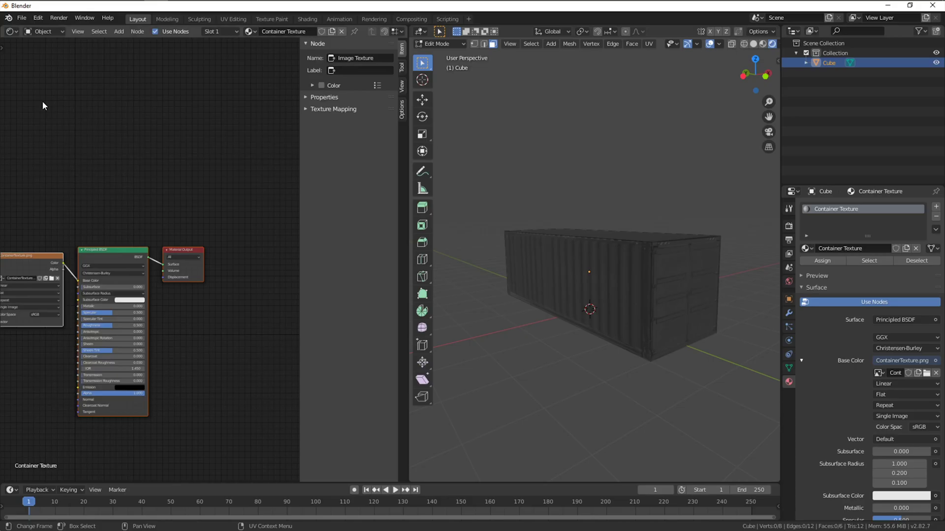
middle_drag(183, 326, 224, 257)
scroll(238, 253, up, 1)
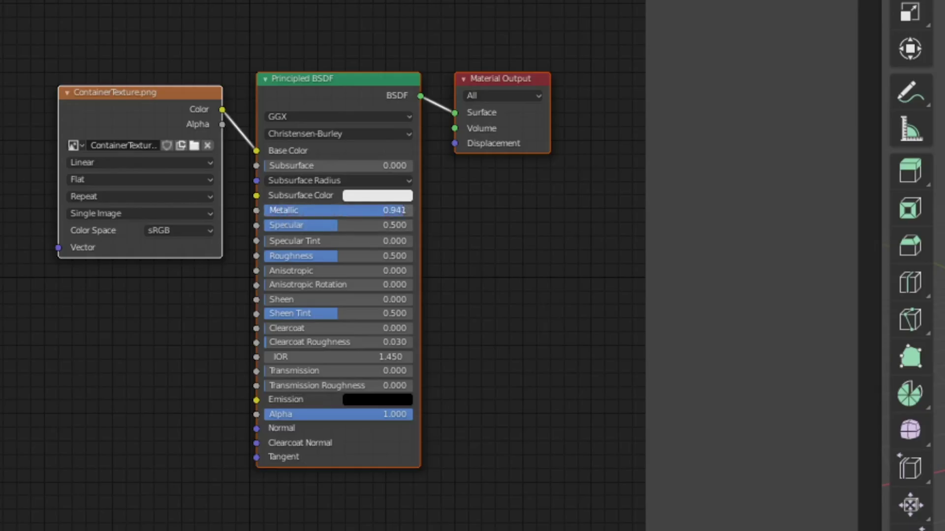
drag(342, 227, 381, 228)
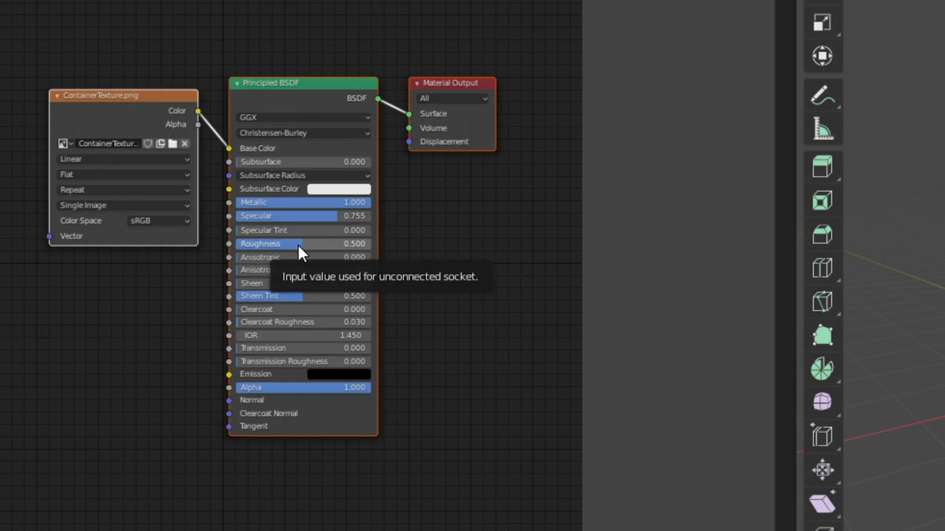
Step: Add a ColorRamp node below the image texture and connect its Color output to the Principled BSDF's Roughness input
key(shift+a)
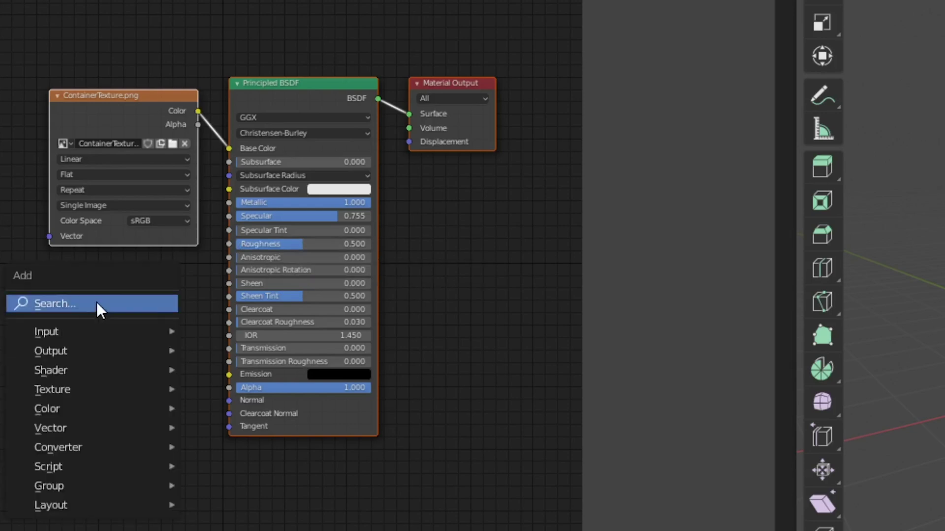
click(97, 302)
text(col)
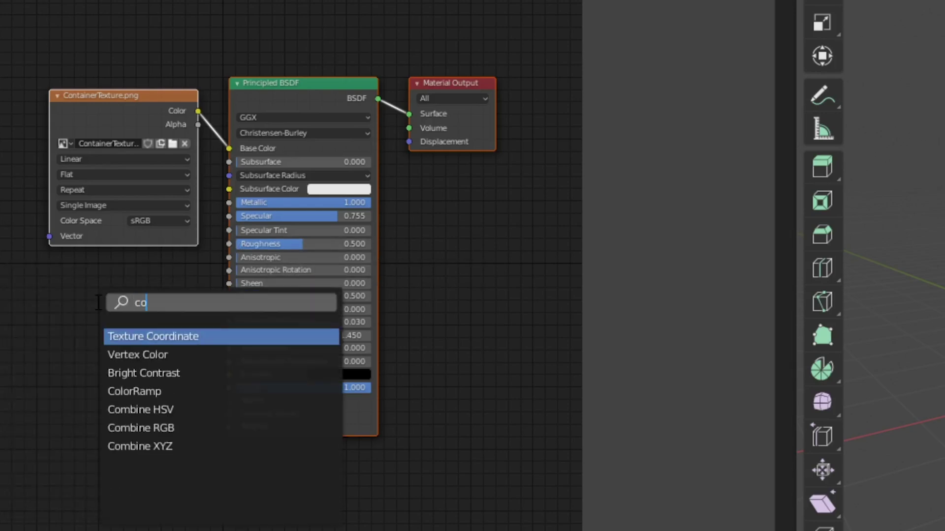
click(148, 355)
click(42, 291)
drag(222, 256, 228, 244)
Step: Add a Musgrave Texture node beside the ColorRamp and connect its Fac output to the ColorRamp's Fac input
middle_drag(178, 265, 325, 238)
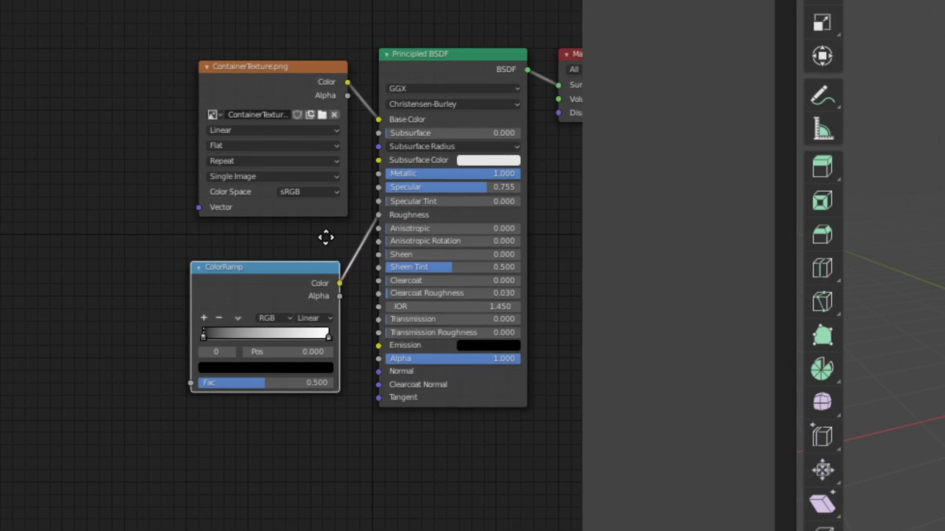
key(shift+a)
click(70, 290)
text(musg)
click(94, 323)
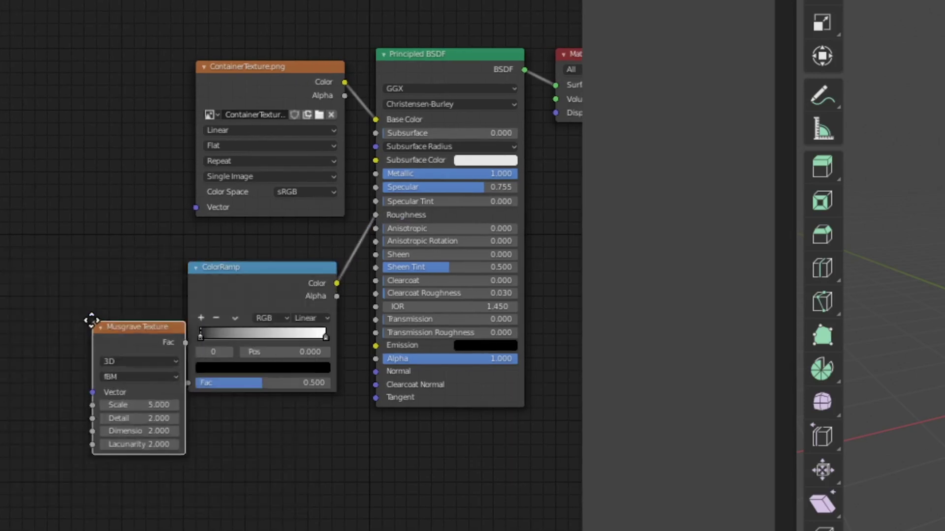
click(34, 259)
drag(128, 282, 183, 382)
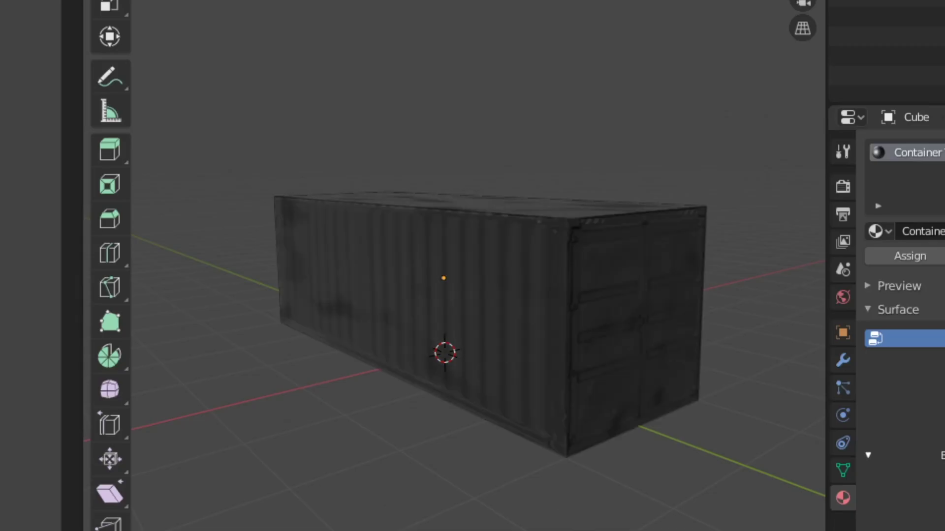
Step: Set the Musgrave Texture's Scale to 1.000, Detail to 16.000, Dimension to 0.500 and Lacunarity to 3.900
double_click(216, 276)
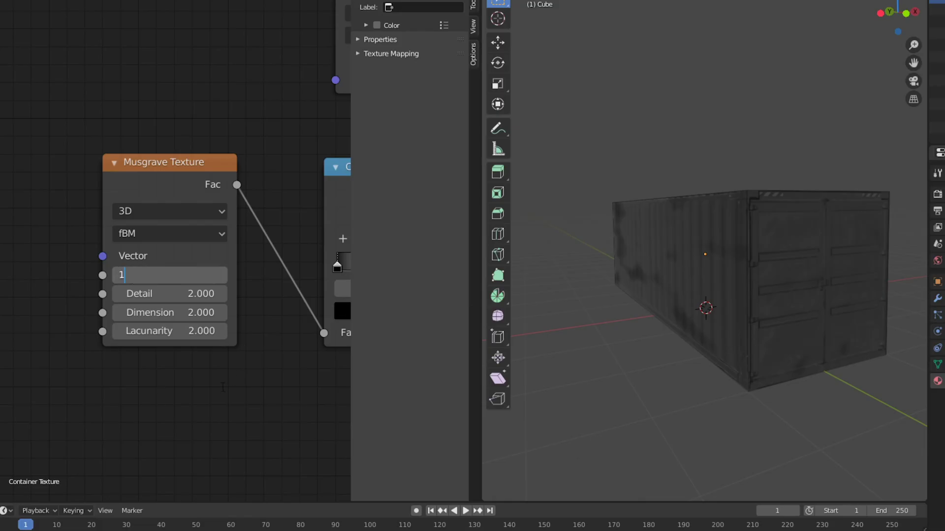
key(Return)
drag(204, 294, 212, 331)
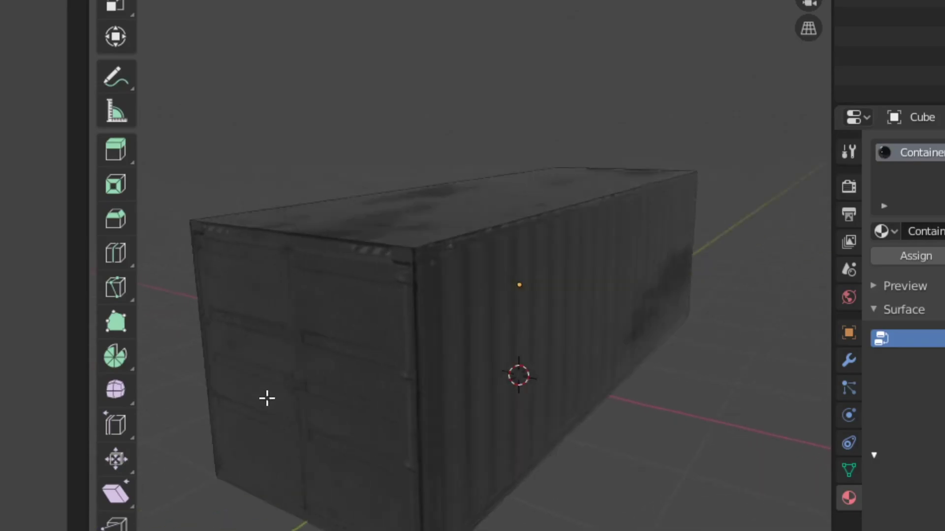
middle_drag(267, 399, 394, 388)
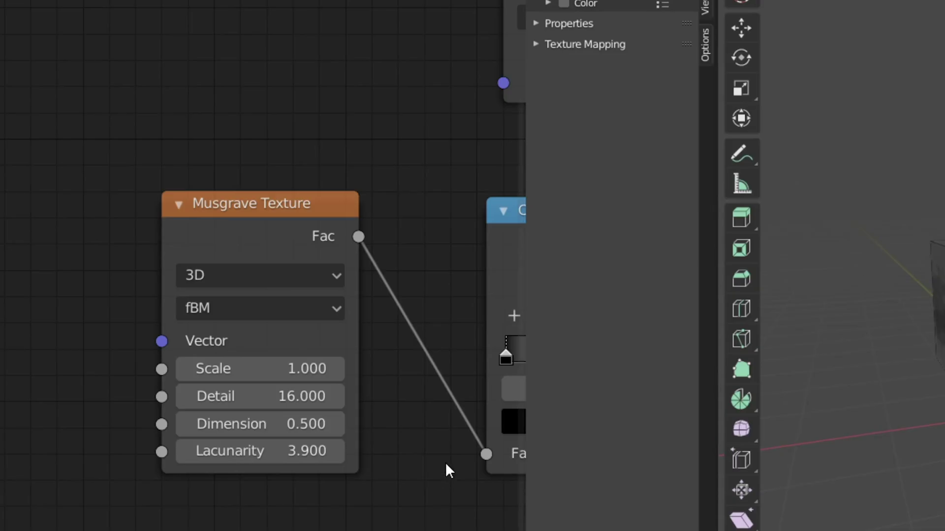
Step: Lighten the ColorRamp's black stop to a light grey and check the container's surface from another angle
middle_drag(448, 470, 80, 461)
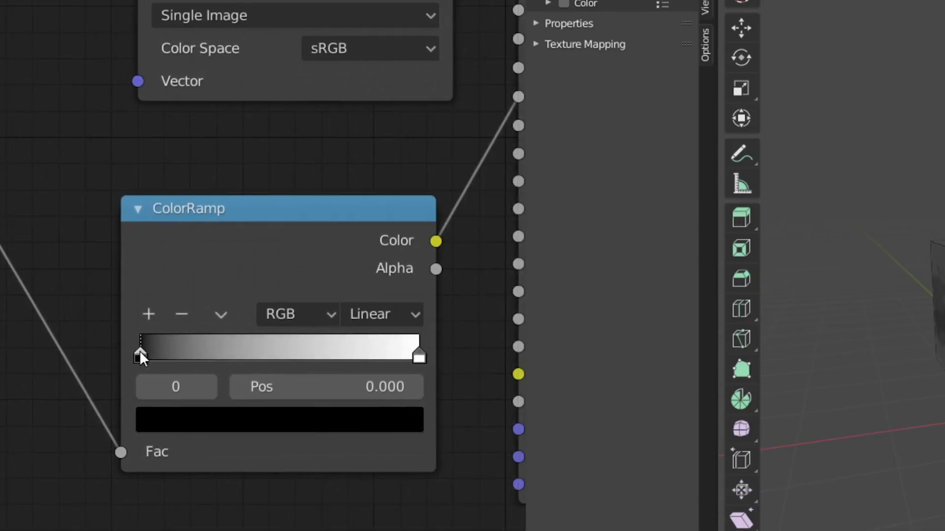
click(180, 418)
drag(363, 228, 363, 119)
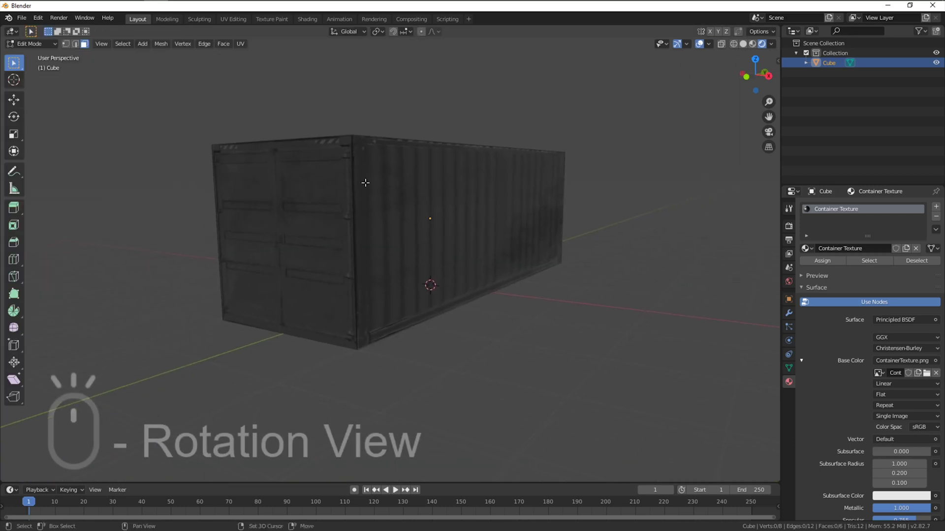
middle_drag(362, 182, 585, 242)
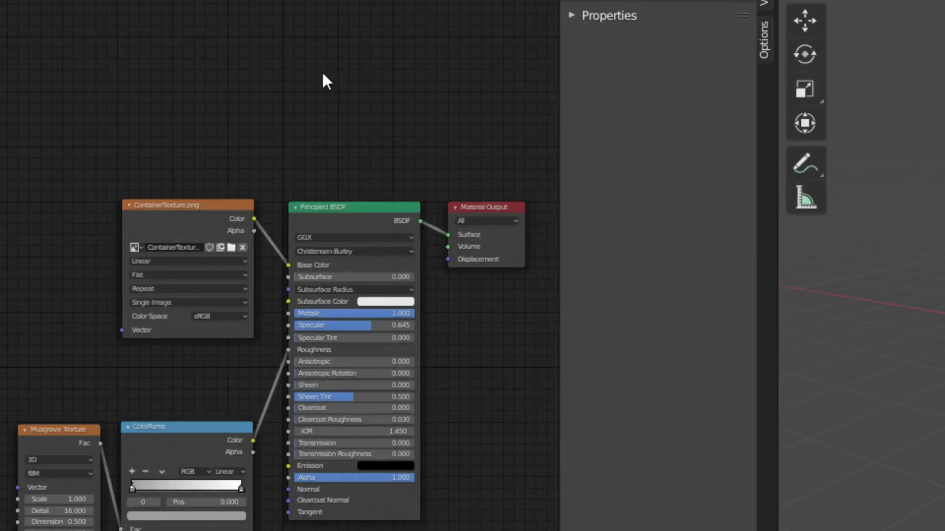
Step: Add an Image Texture node and place it above the Principled BSDF in the container's material
key(shift+a)
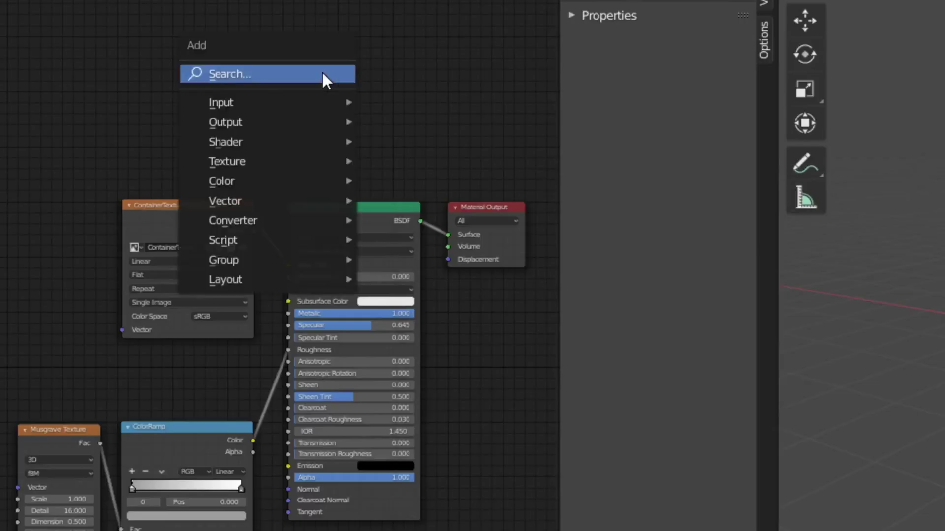
click(322, 72)
text(ima)
click(357, 106)
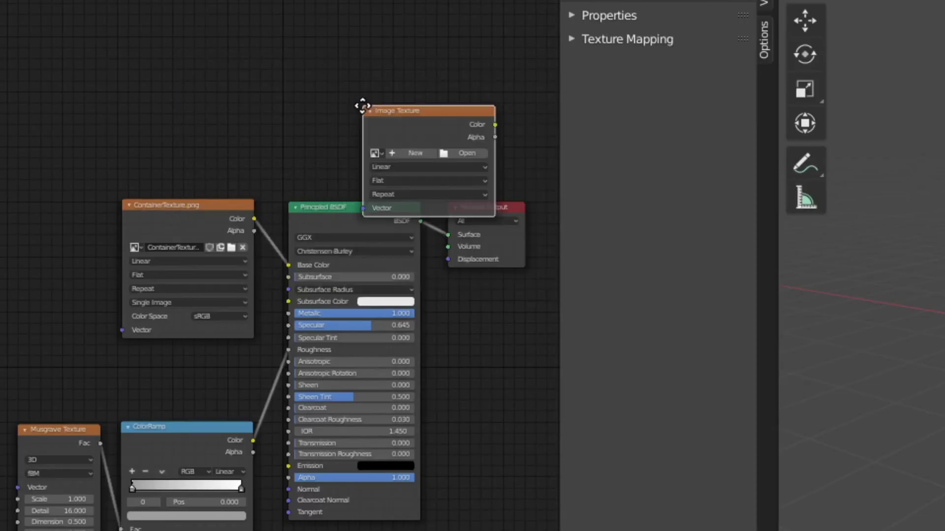
click(286, 34)
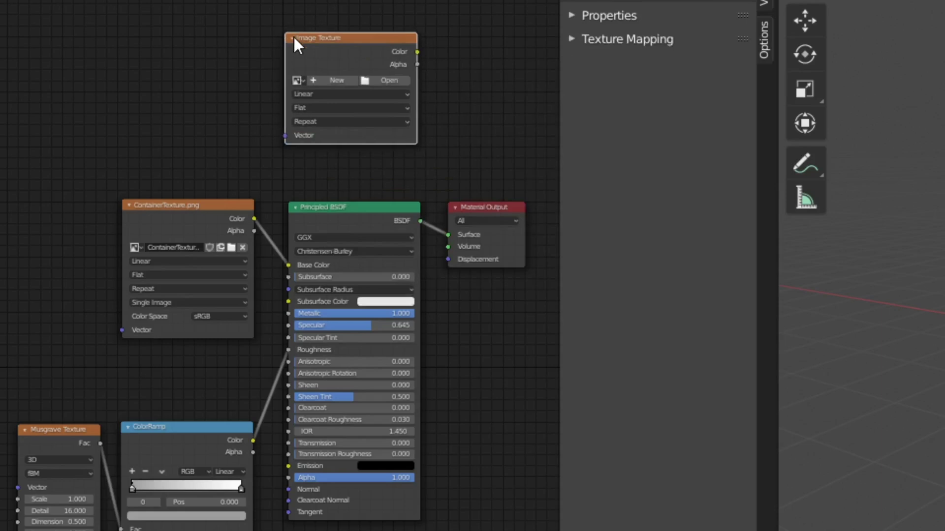
Step: Create a new blank 1024 × 1024 px image named Roughness in the new Image Texture node
click(341, 81)
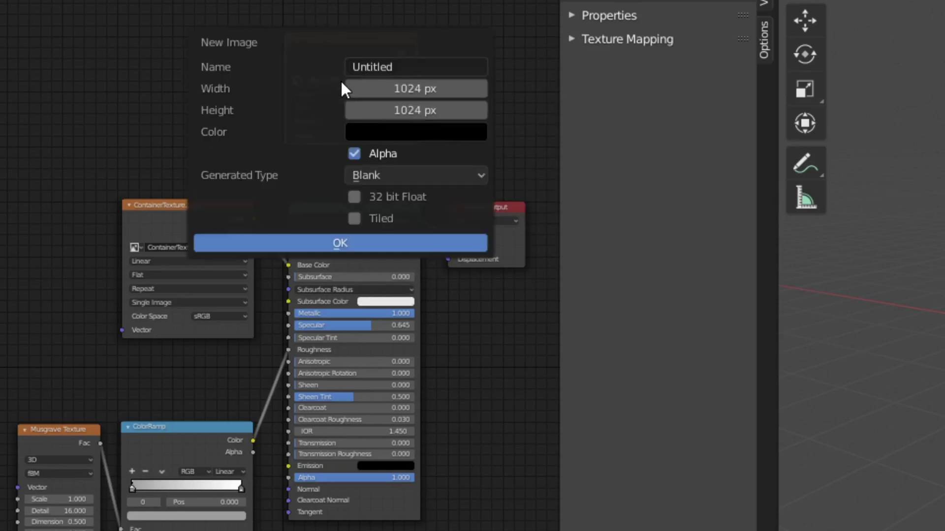
click(401, 67)
text(Roughness)
key(Return)
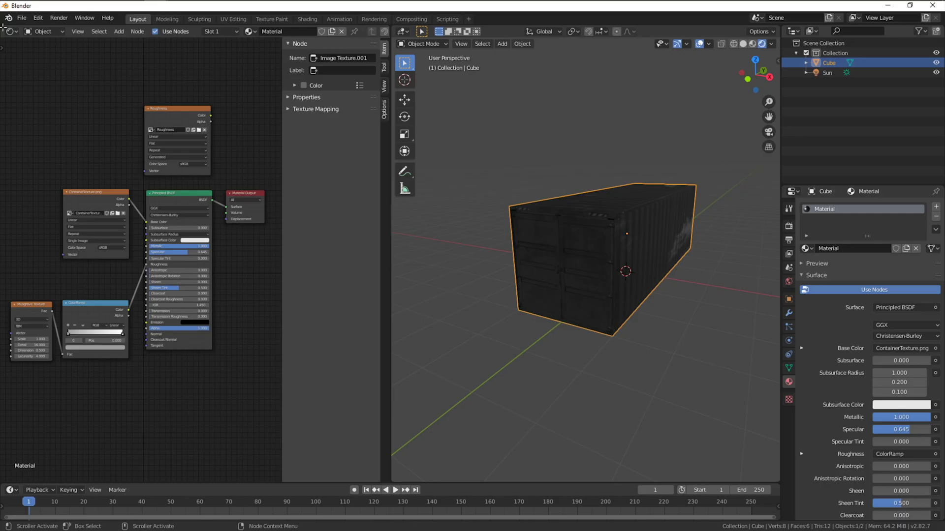
Step: Split the Shader Editor area horizontally in two and change the upper half to a UV Editor
drag(3, 28, 23, 251)
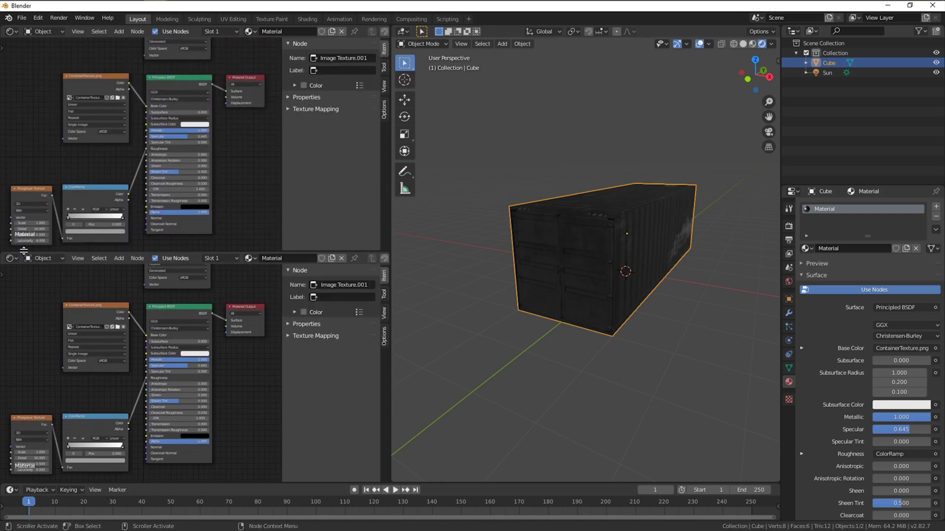
click(11, 31)
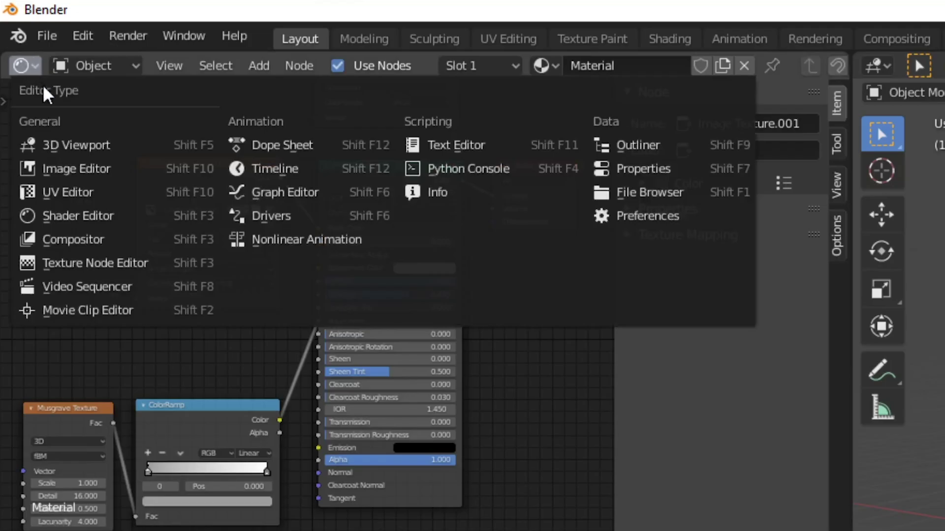
click(90, 204)
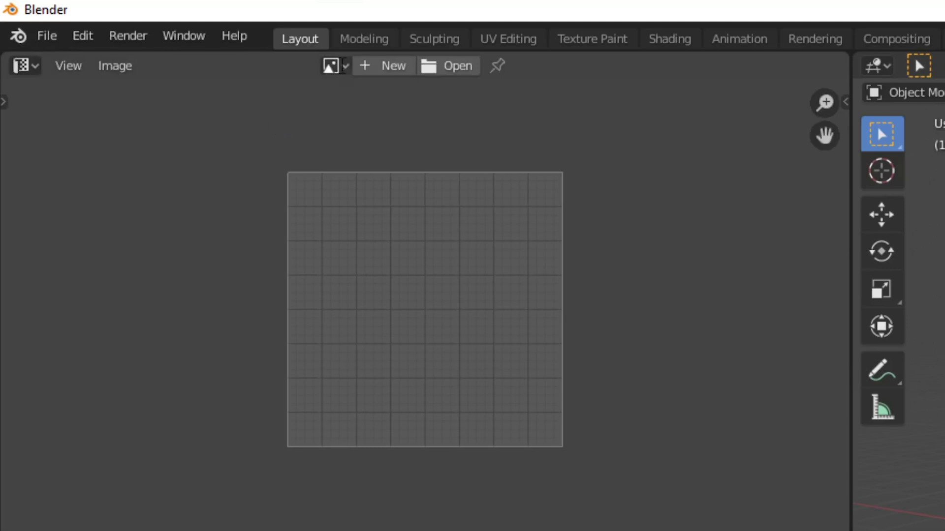
Step: Display the Roughness image in the UV Editor and fit both it and the material nodes in view
click(331, 66)
click(361, 140)
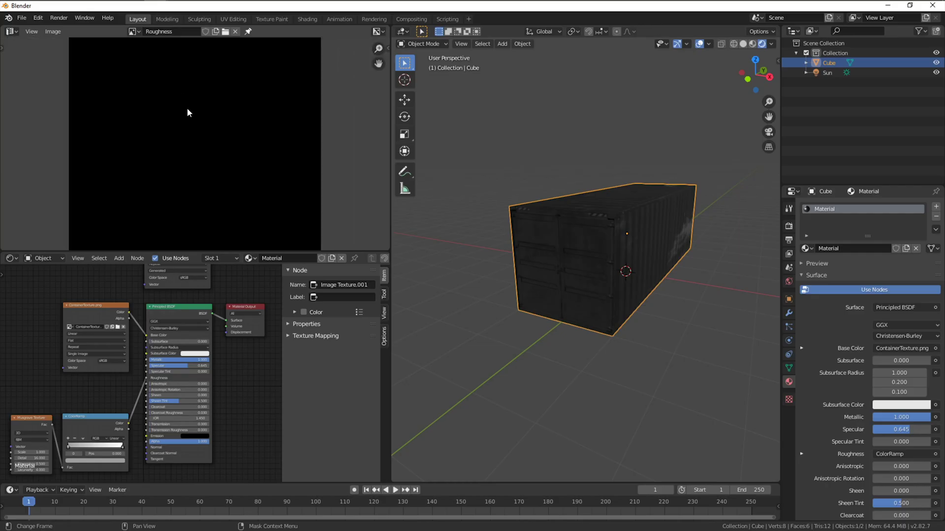
scroll(187, 107, down, 2)
scroll(211, 299, down, 2)
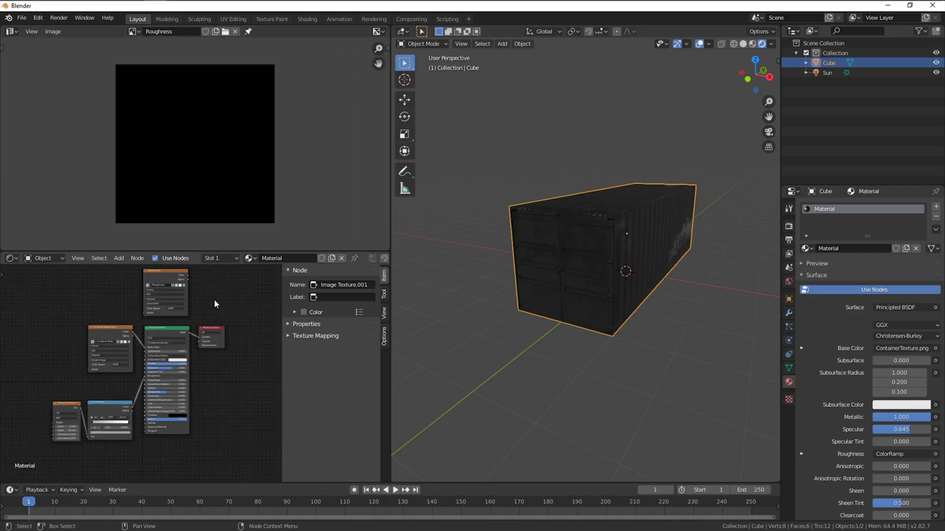
middle_drag(214, 300, 226, 316)
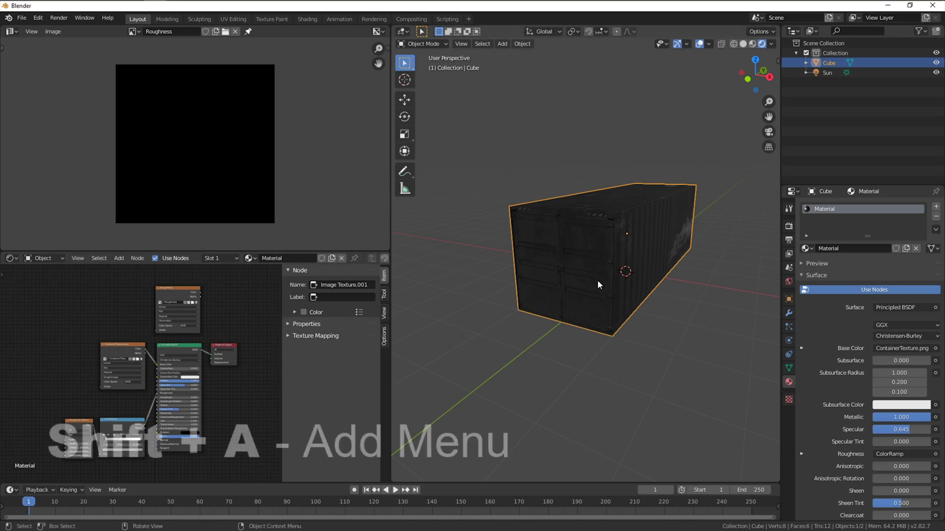
Step: Add a plane at the container's base and scale it by 3 along the Y axis
key(shift+a)
mouse_move(598, 280)
click(638, 276)
key(s)
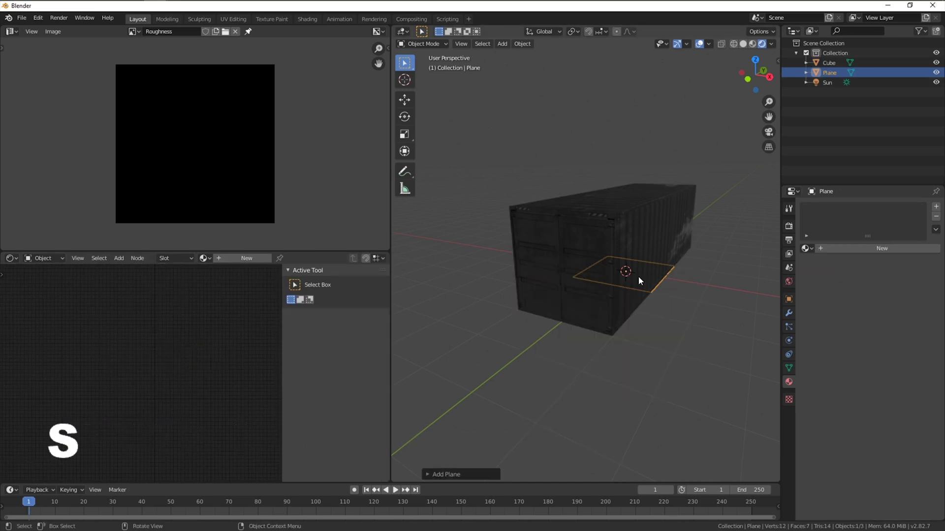
key(y)
key(3)
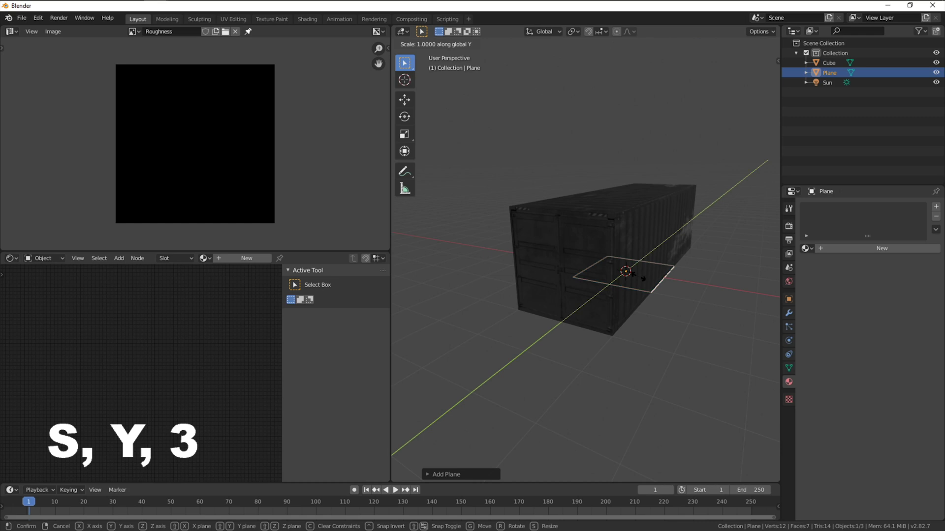
key(Return)
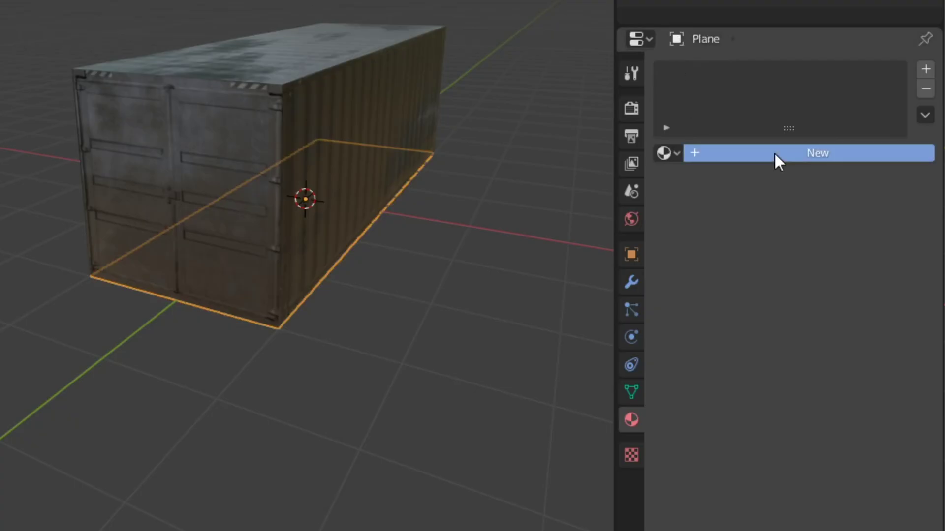
Step: Create a new material on the plane and name it Roughness
click(860, 249)
click(852, 250)
text(Roughness)
key(Return)
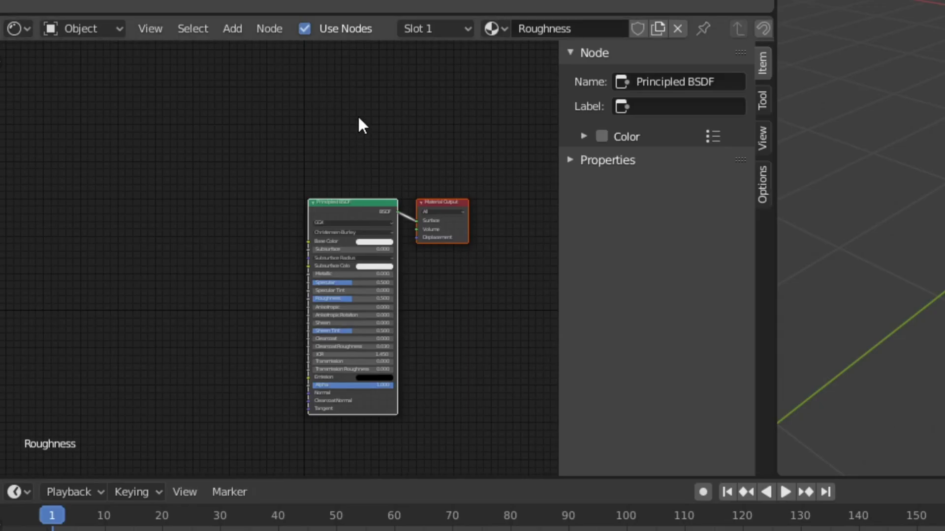
Step: Add an Image Texture node above the plane material's Principled BSDF and assign the existing Roughness image to it
key(shift+a)
text(im)
key(Return)
click(298, 83)
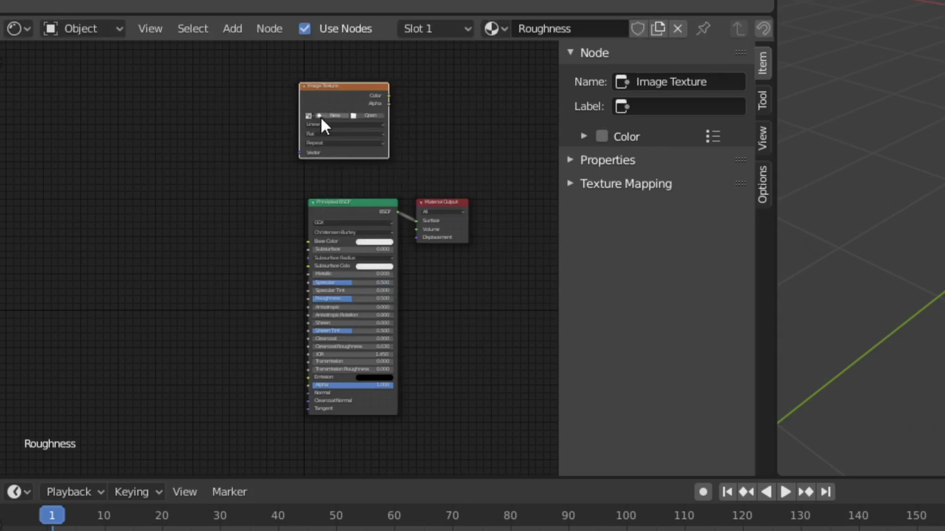
click(310, 115)
click(321, 143)
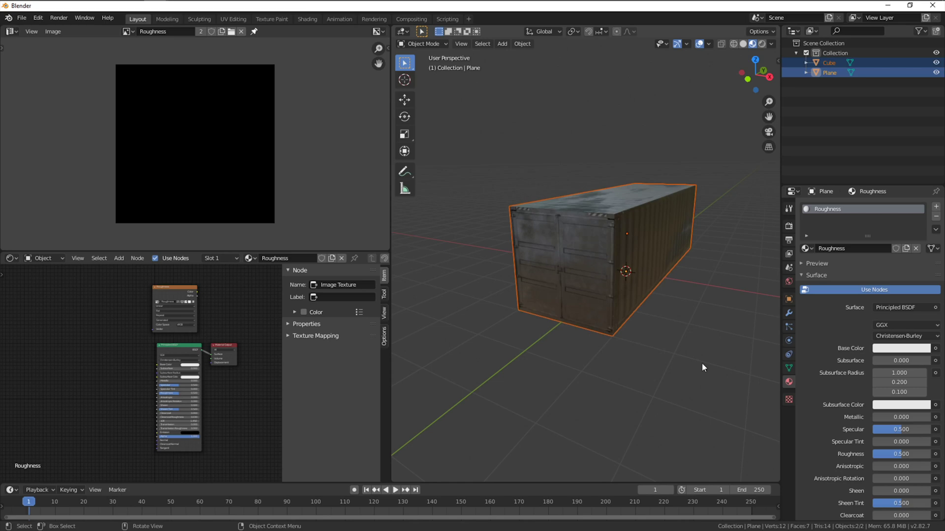
Step: Switch the scene's render engine to Cycles
click(790, 226)
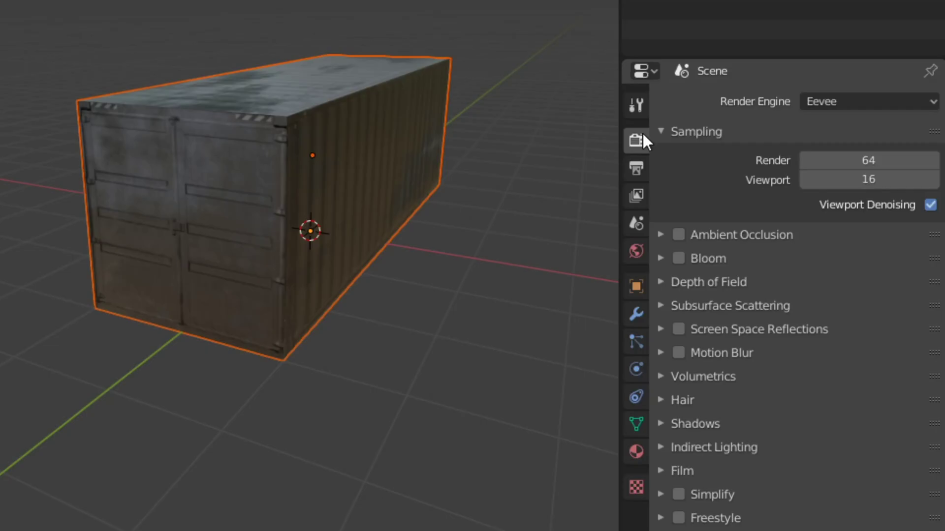
click(851, 100)
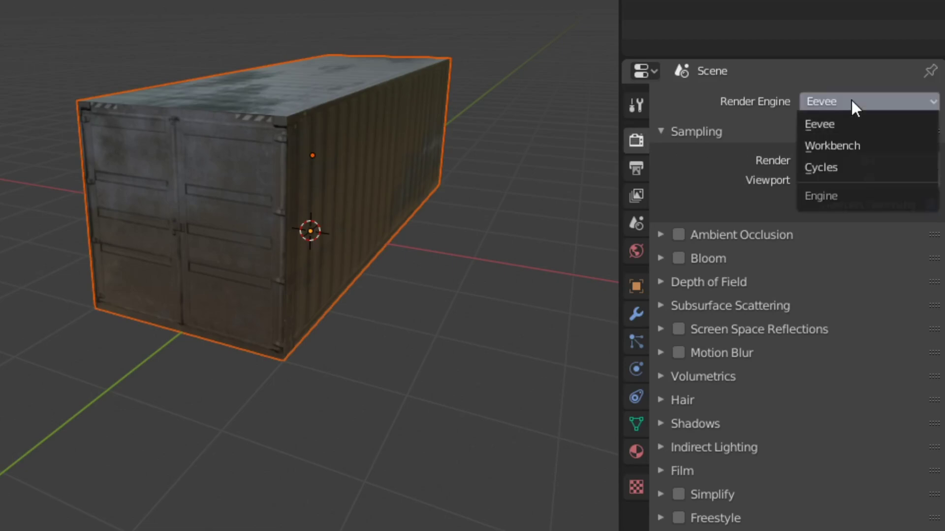
click(853, 165)
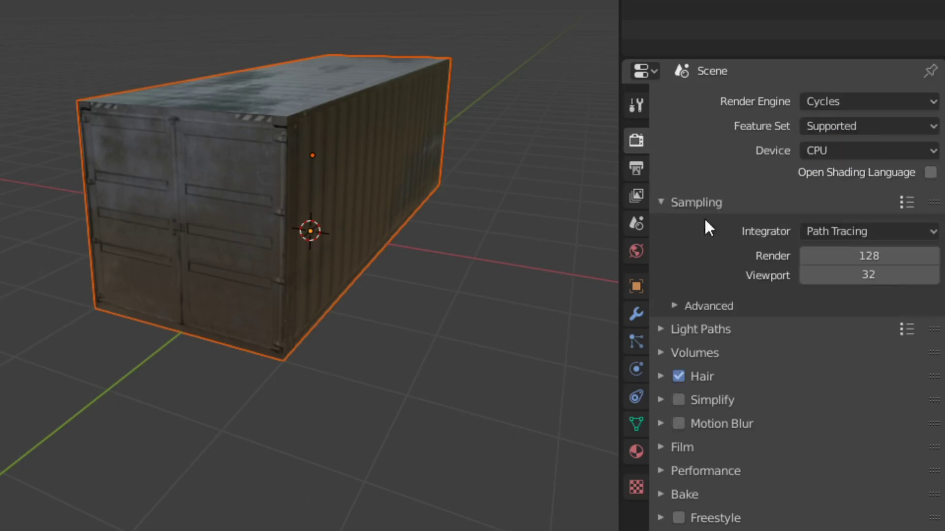
Step: Set the Bake Type to Roughness, enable Selected to Active and bake the map into the Roughness image
click(663, 494)
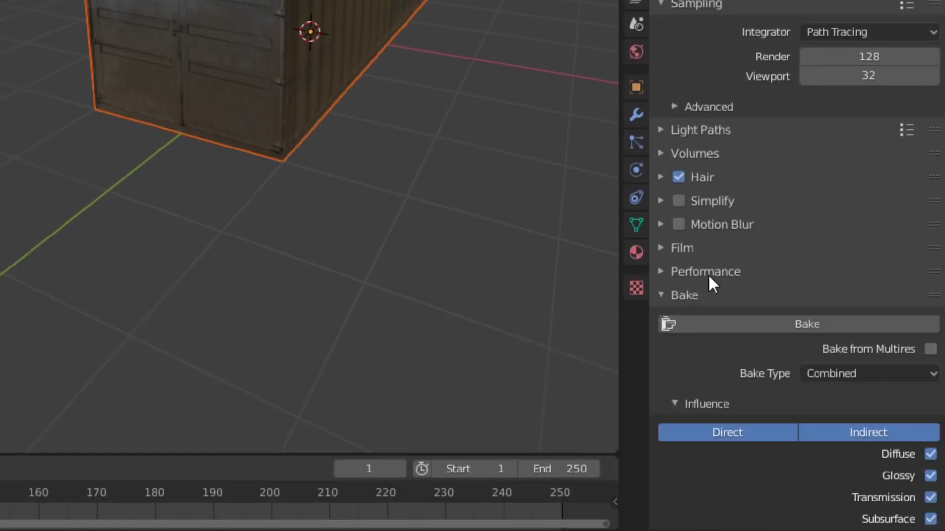
scroll(709, 275, down, 5)
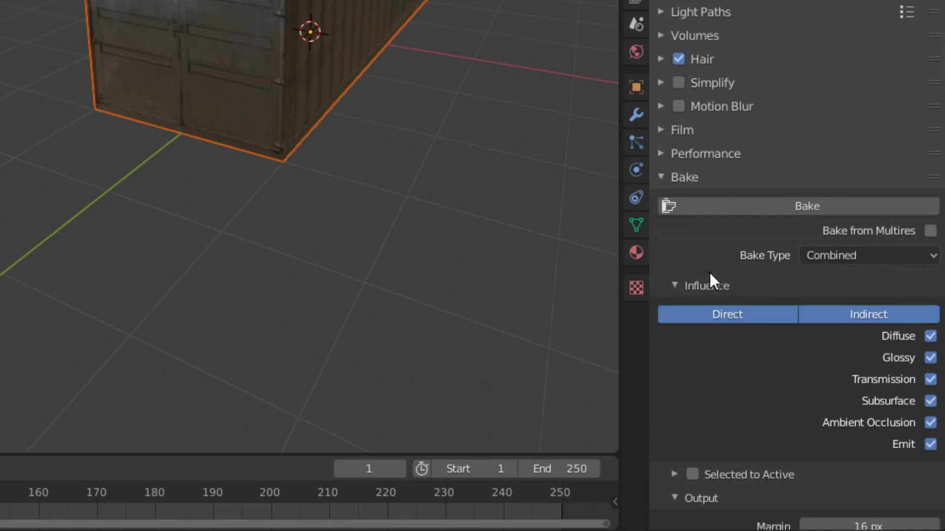
click(862, 255)
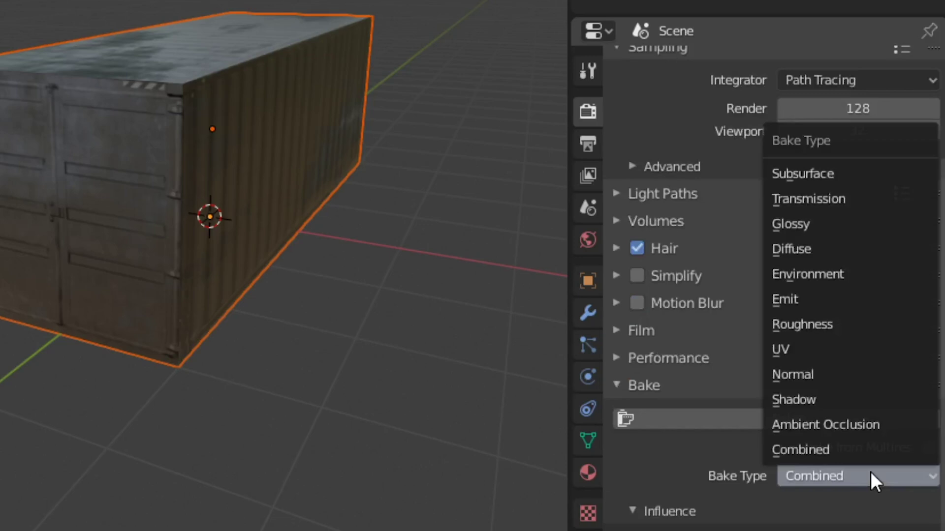
click(870, 324)
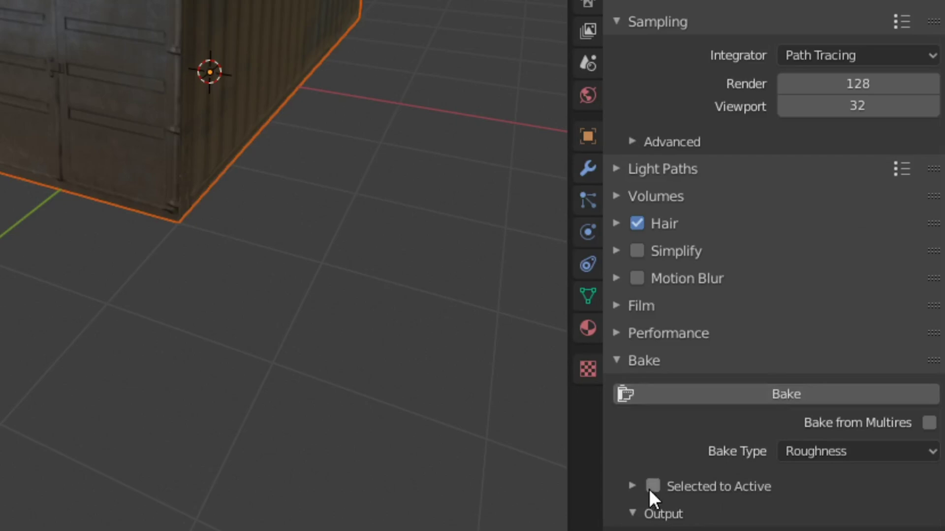
click(649, 489)
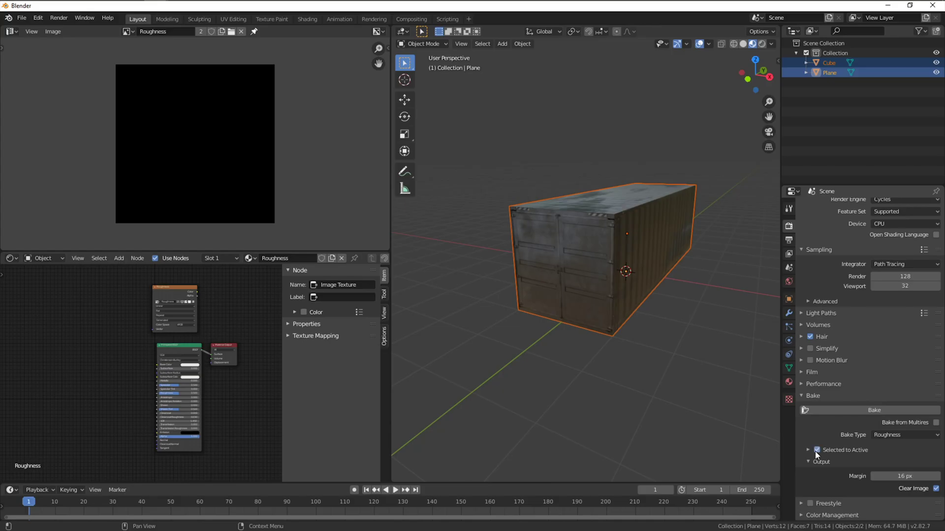
click(861, 409)
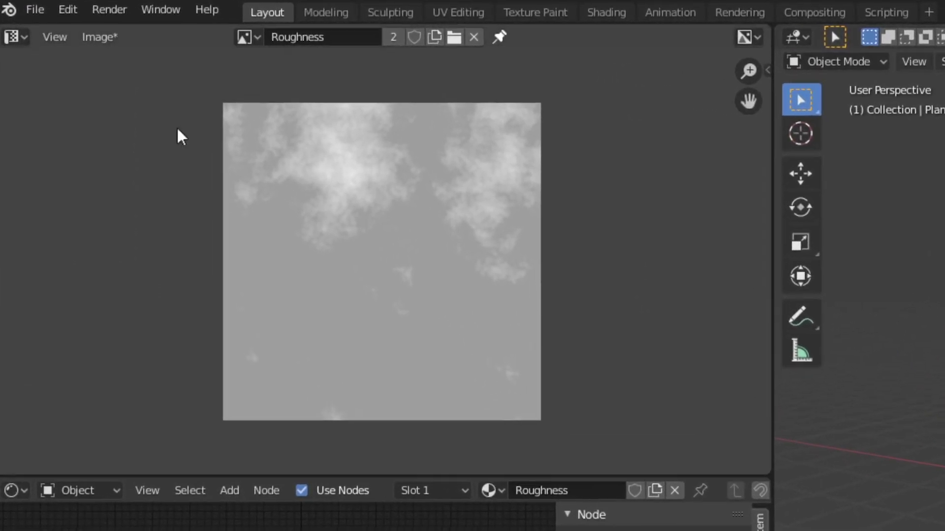
Step: Save the baked image as Roughness.png in the Blender Tutorial folder
click(83, 38)
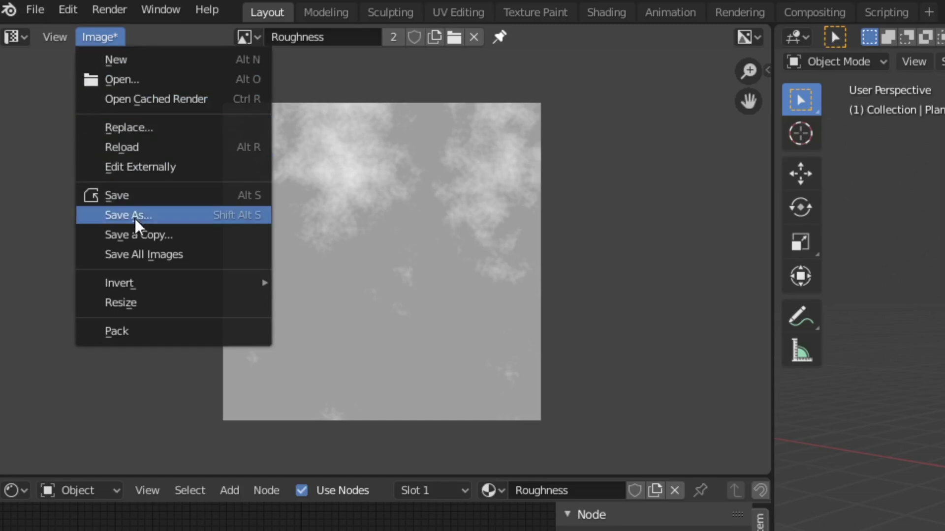
click(136, 223)
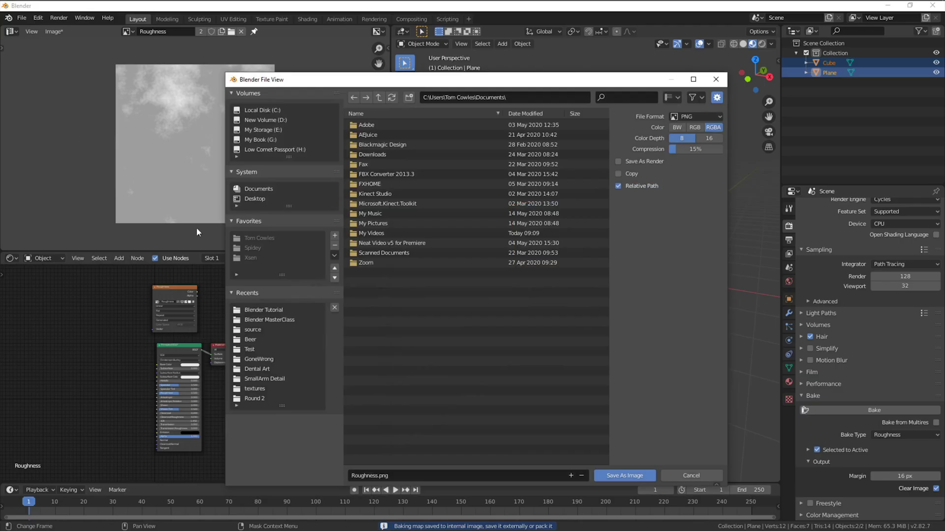
click(276, 309)
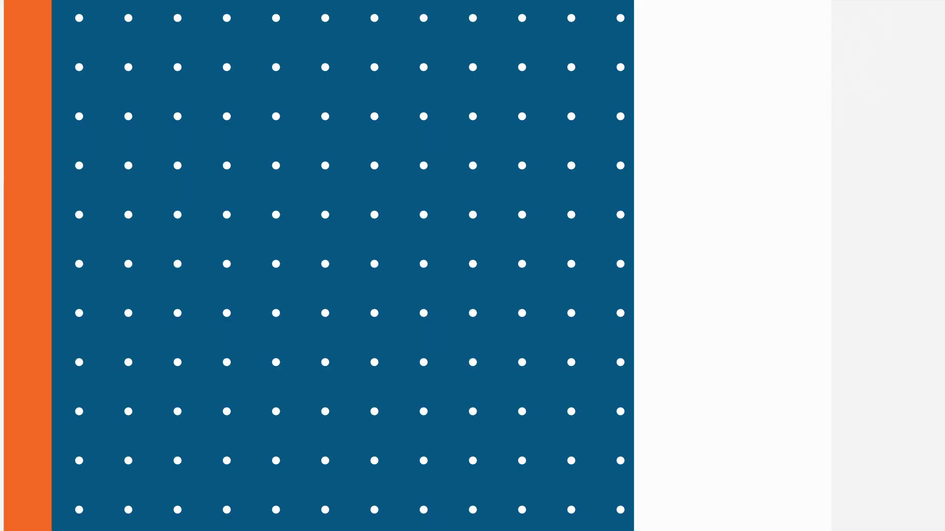